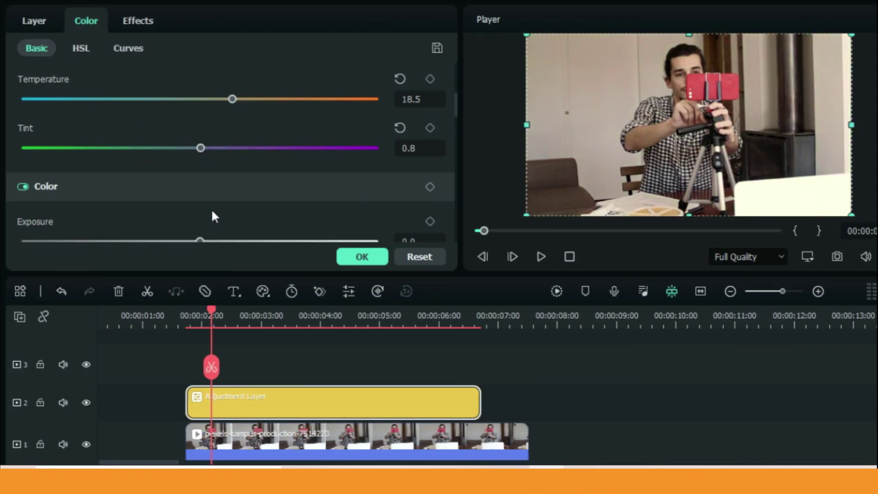
Place an Adjustment Layer preset from Media onto track 2 above the clips.
{"action": "scroll", "coordinate": [215, 217], "scroll_direction": "down", "scroll_amount": 3}
{"action": "left_click", "coordinate": [128, 48]}
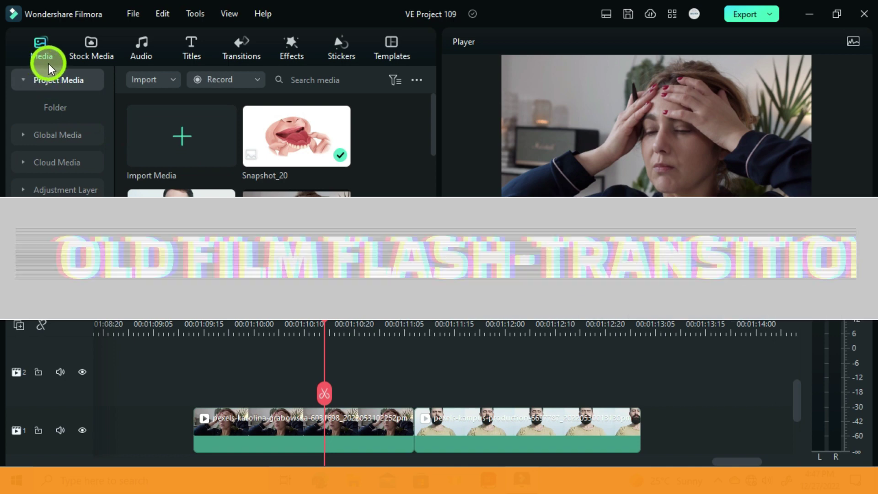
{"action": "left_click", "coordinate": [60, 187]}
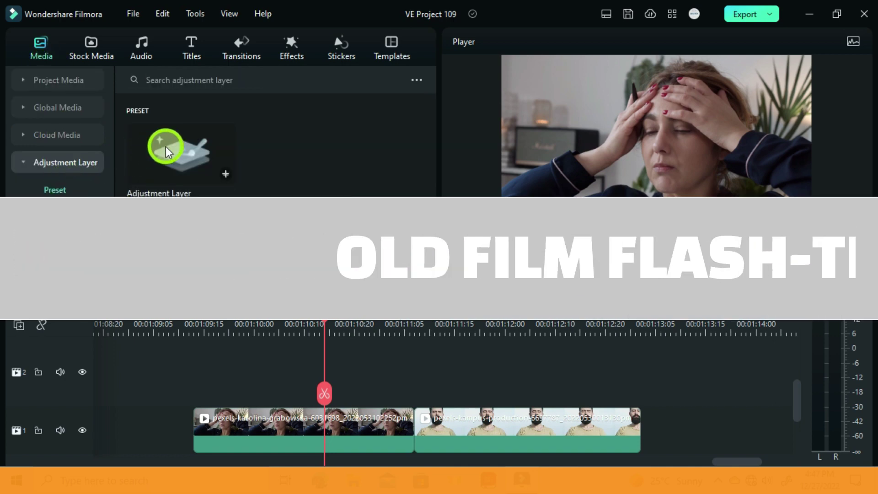
{"action": "left_click_drag", "start_coordinate": [168, 151], "coordinate": [193, 387]}
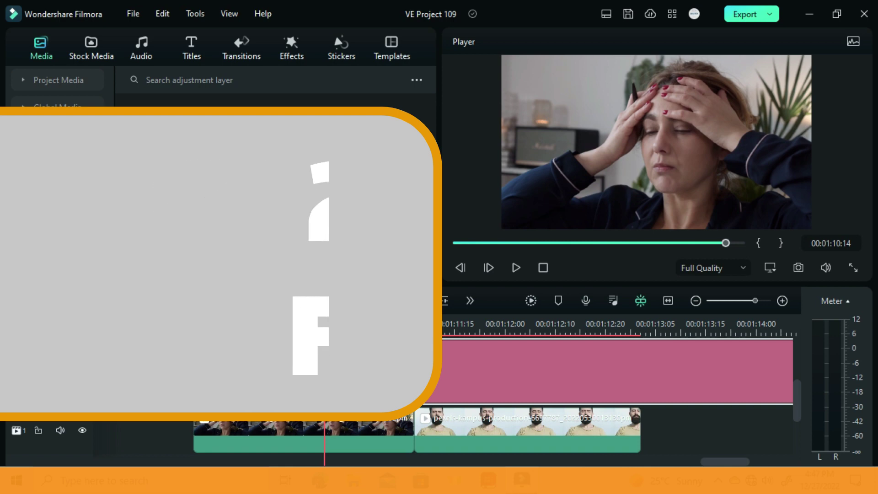
Trim and split the layer at 00:01:10:09, then move the short remaining piece over the cut.
{"action": "left_click_drag", "start_coordinate": [280, 384], "coordinate": [295, 384]}
{"action": "left_click", "coordinate": [298, 320]}
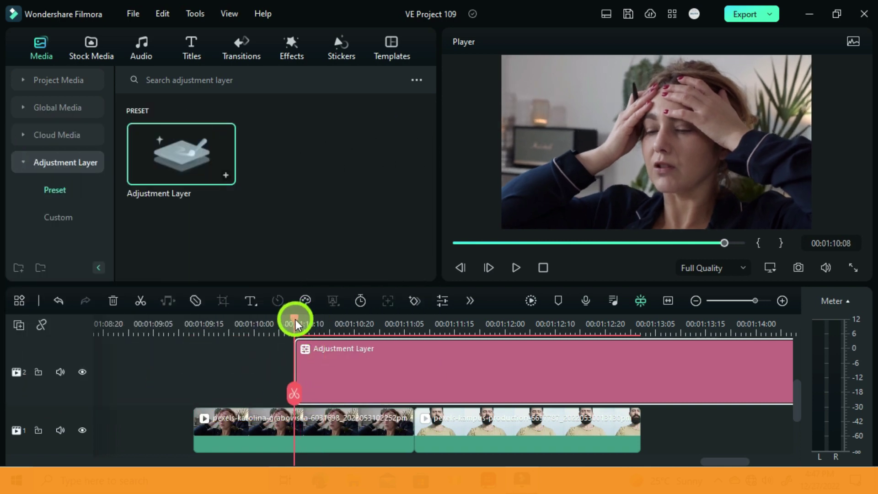
{"action": "key", "text": "space"}
{"action": "left_click", "coordinate": [346, 378]}
{"action": "left_click", "coordinate": [408, 394]}
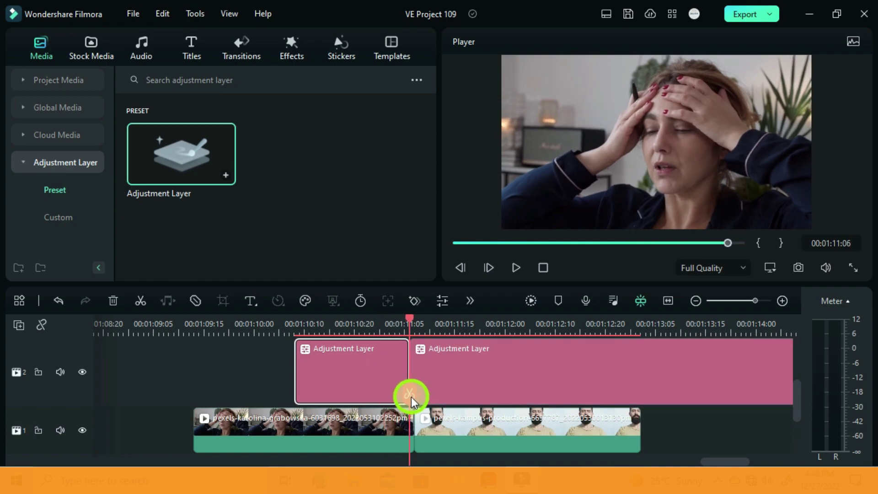
{"action": "key", "text": "Delete"}
{"action": "left_click_drag", "start_coordinate": [349, 372], "coordinate": [414, 372]}
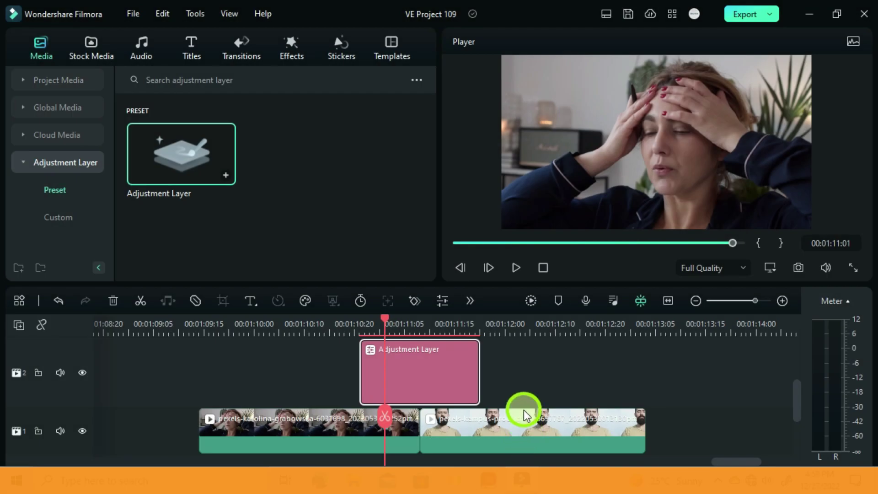
In the layer's Color > Basic settings, drop Saturation and Vibrance to -100 and set Black to 35.
{"action": "double_click", "coordinate": [420, 365]}
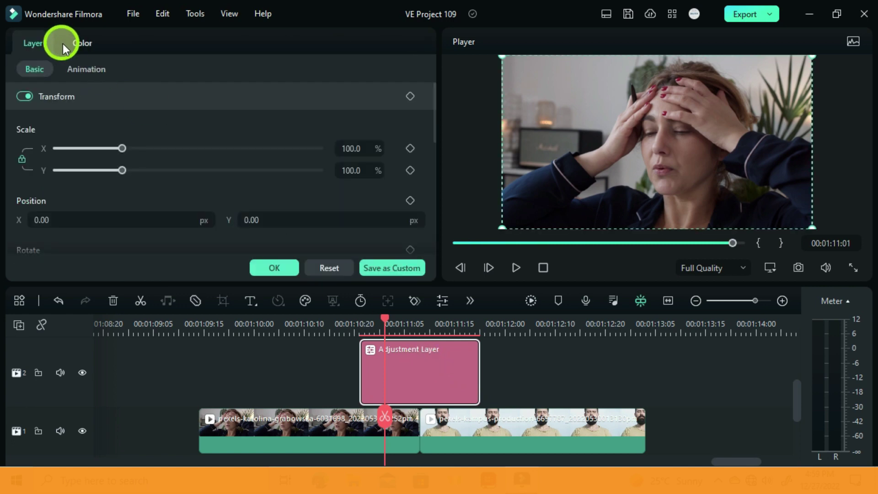
{"action": "left_click", "coordinate": [78, 43]}
{"action": "scroll", "coordinate": [155, 151], "scroll_direction": "down", "scroll_amount": 2}
{"action": "scroll", "coordinate": [174, 188], "scroll_direction": "down", "scroll_amount": 3}
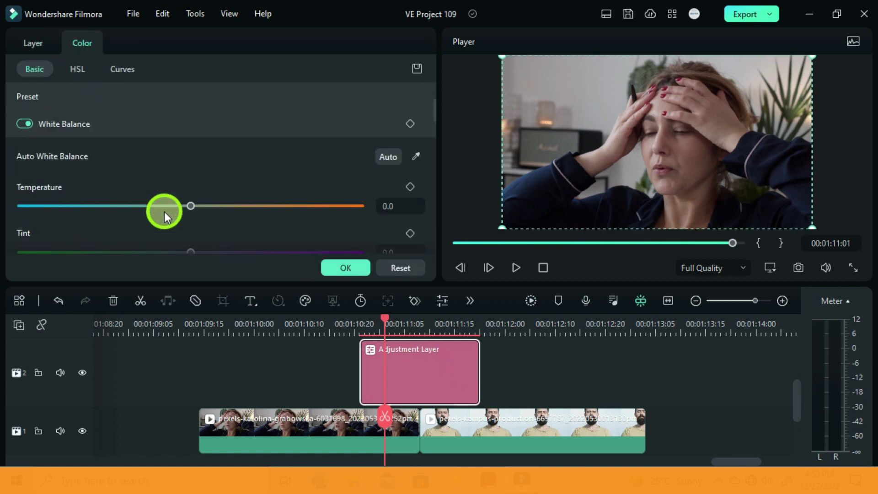
{"action": "scroll", "coordinate": [160, 207], "scroll_direction": "down", "scroll_amount": 6}
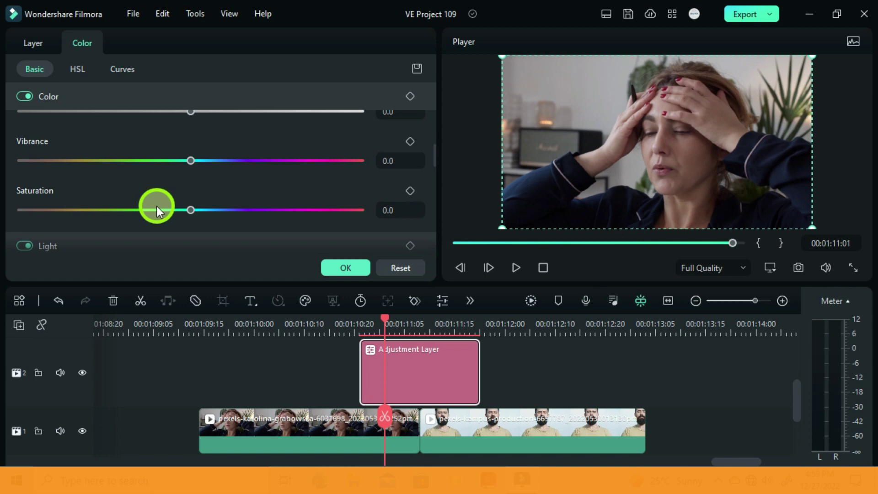
{"action": "left_click_drag", "start_coordinate": [177, 213], "coordinate": [38, 213]}
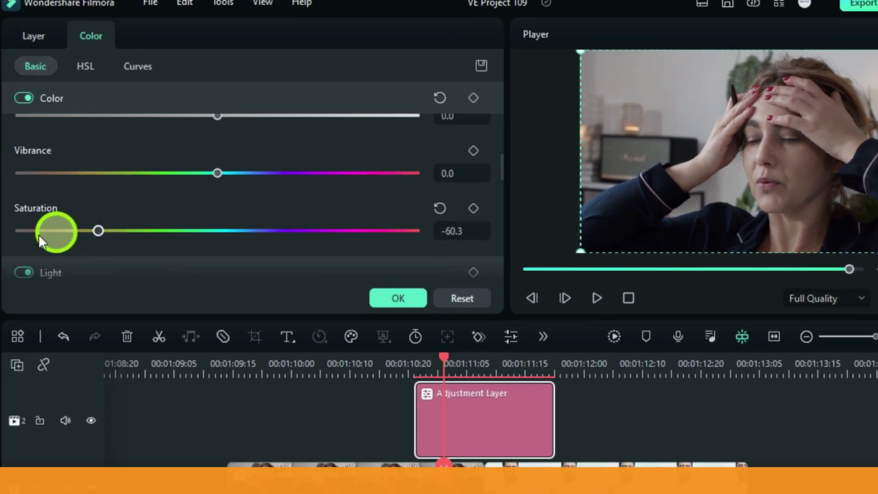
{"action": "left_click_drag", "start_coordinate": [207, 176], "coordinate": [36, 174]}
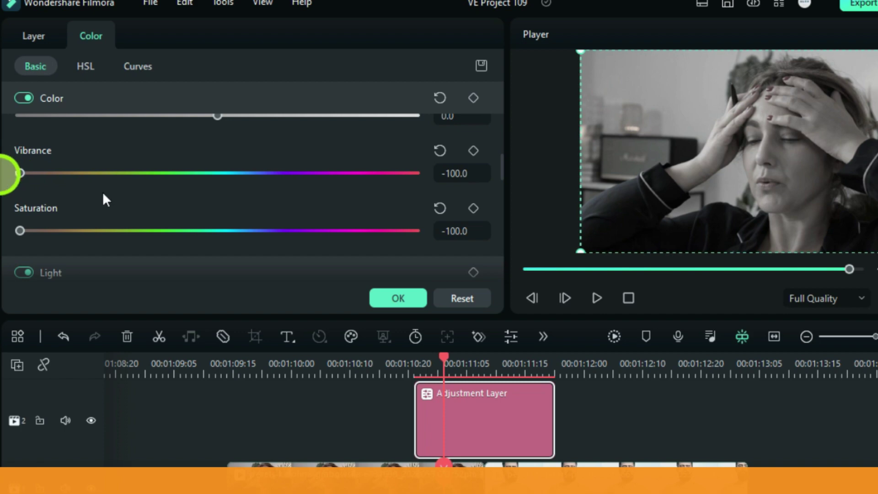
{"action": "scroll", "coordinate": [178, 182], "scroll_direction": "down", "scroll_amount": 5}
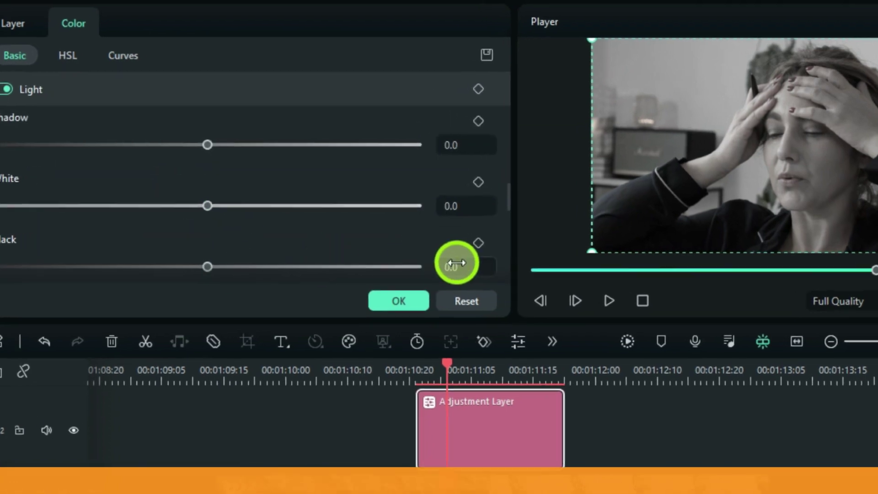
{"action": "left_click", "coordinate": [454, 264]}
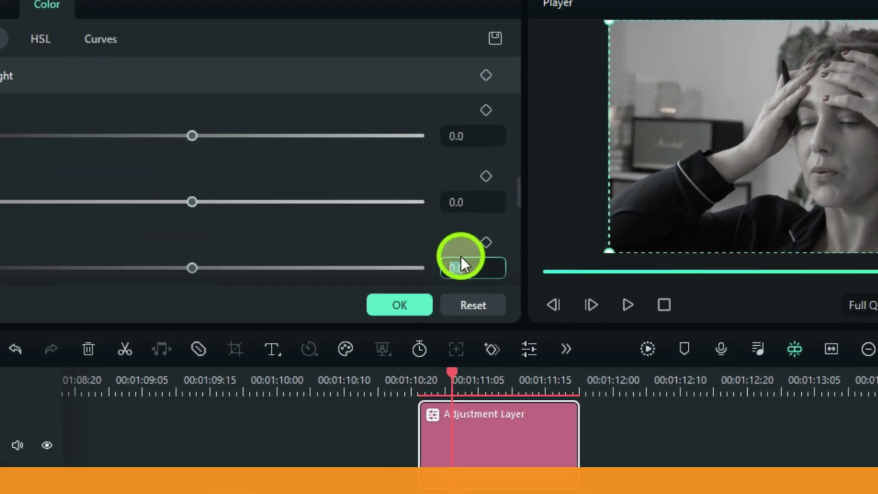
{"action": "type", "text": "35"}
{"action": "key", "text": "Return"}
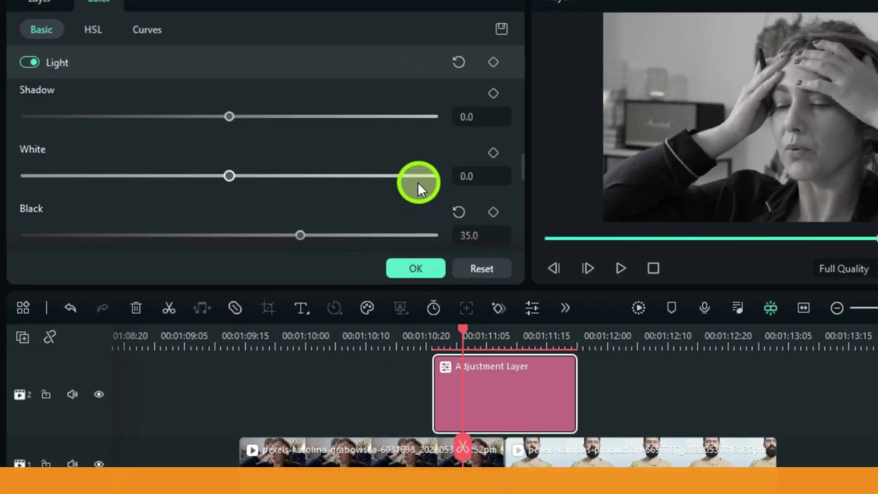
Add Light and Color keyframes on the adjustment layer, then step a few frames forward.
{"action": "scroll", "coordinate": [338, 186], "scroll_direction": "up", "scroll_amount": 2}
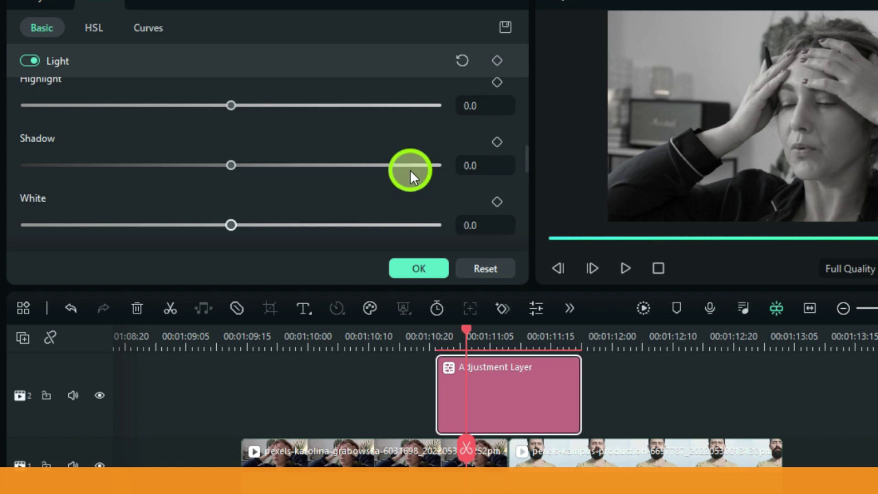
{"action": "scroll", "coordinate": [410, 169], "scroll_direction": "up", "scroll_amount": 1}
{"action": "left_click", "coordinate": [497, 92]}
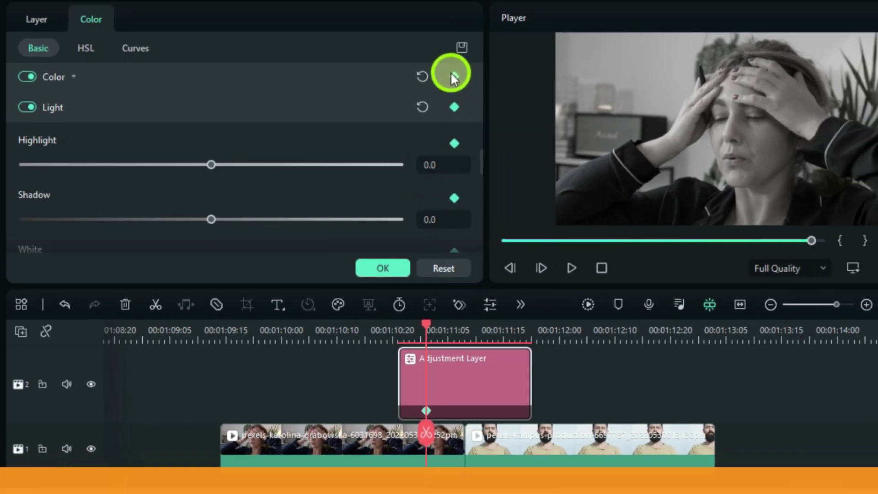
{"action": "left_click", "coordinate": [452, 77]}
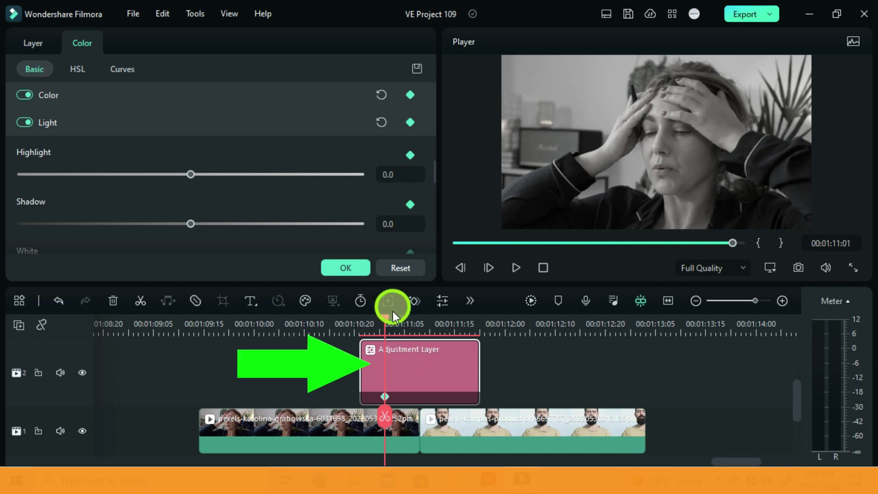
{"action": "key", "text": "Right"}
{"action": "key", "text": "Right"}
{"action": "key", "text": "Right"}
{"action": "key", "text": "Right"}
{"action": "key", "text": "Right"}
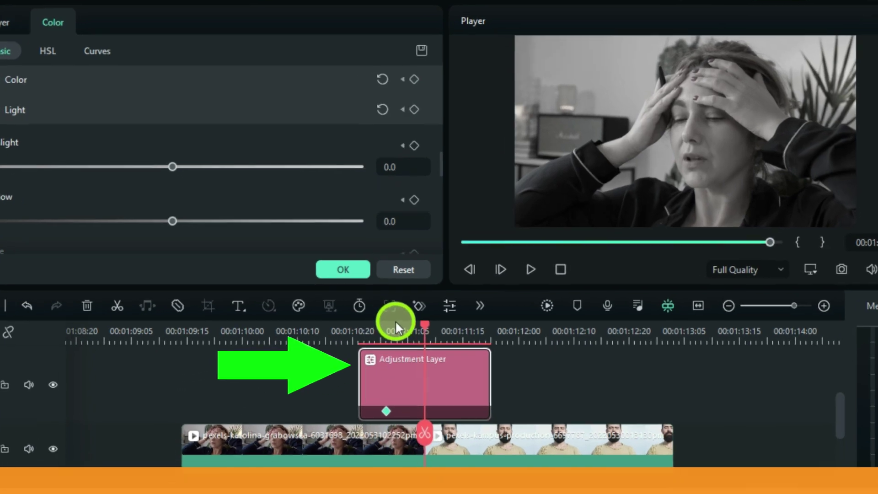
{"action": "key", "text": "Right"}
{"action": "key", "text": "Right"}
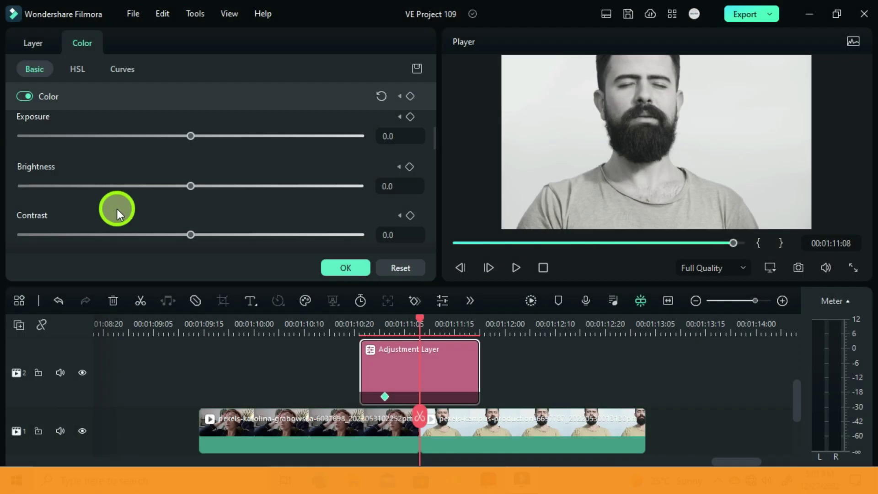
Set Exposure and Brightness to 60 on the adjustment layer, washing the image almost white.
{"action": "scroll", "coordinate": [90, 205], "scroll_direction": "up", "scroll_amount": 1}
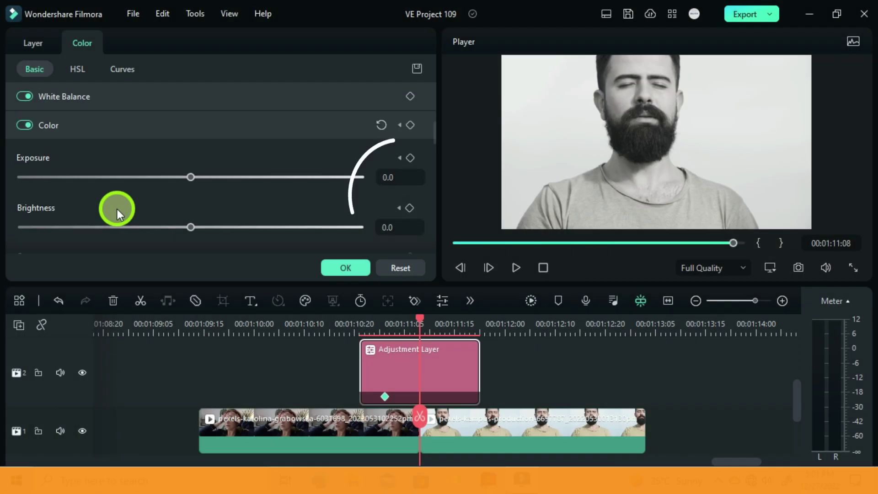
{"action": "left_click", "coordinate": [396, 174]}
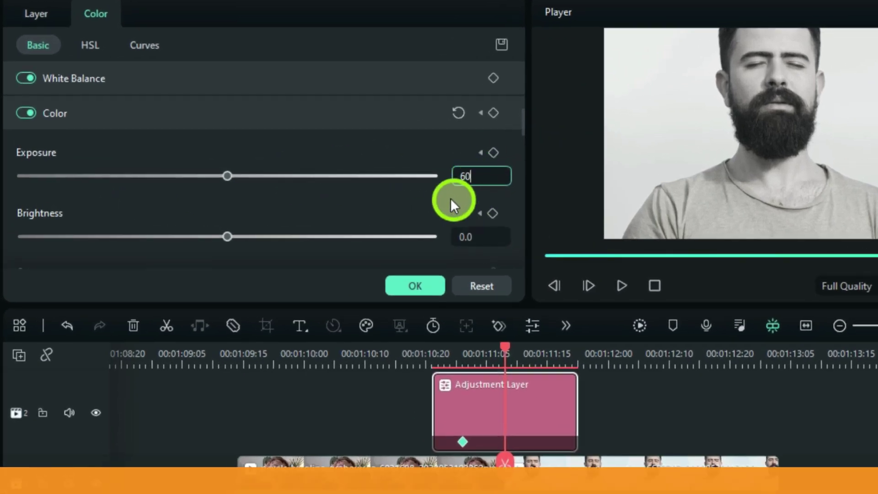
{"action": "type", "text": "60"}
{"action": "left_click", "coordinate": [469, 236]}
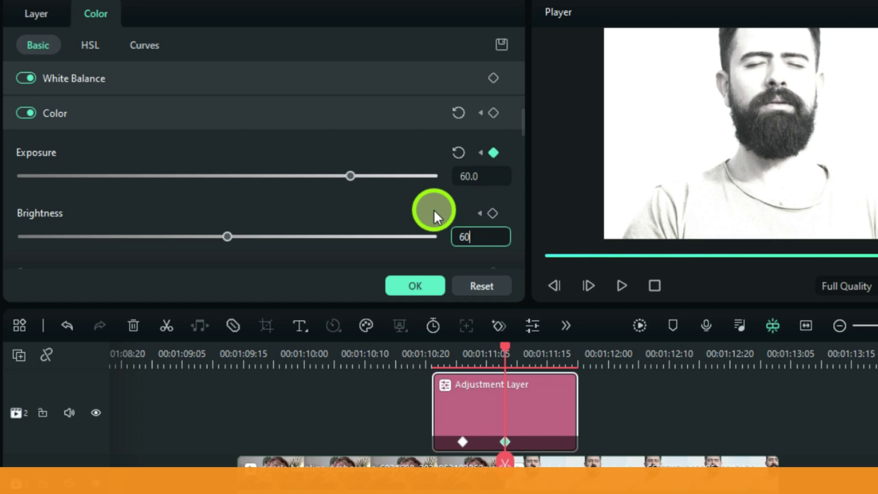
{"action": "type", "text": "60"}
{"action": "key", "text": "Return"}
{"action": "scroll", "coordinate": [408, 187], "scroll_direction": "down", "scroll_amount": 5}
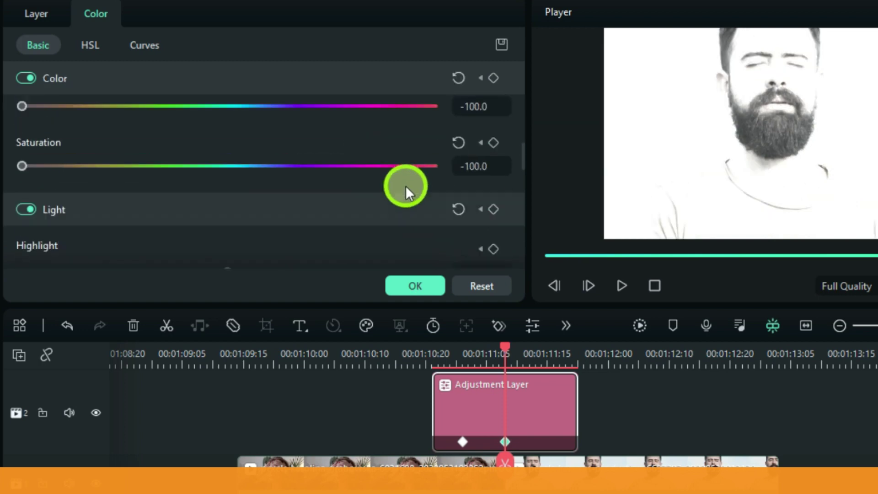
{"action": "scroll", "coordinate": [404, 185], "scroll_direction": "down", "scroll_amount": 3}
{"action": "left_click", "coordinate": [474, 169]}
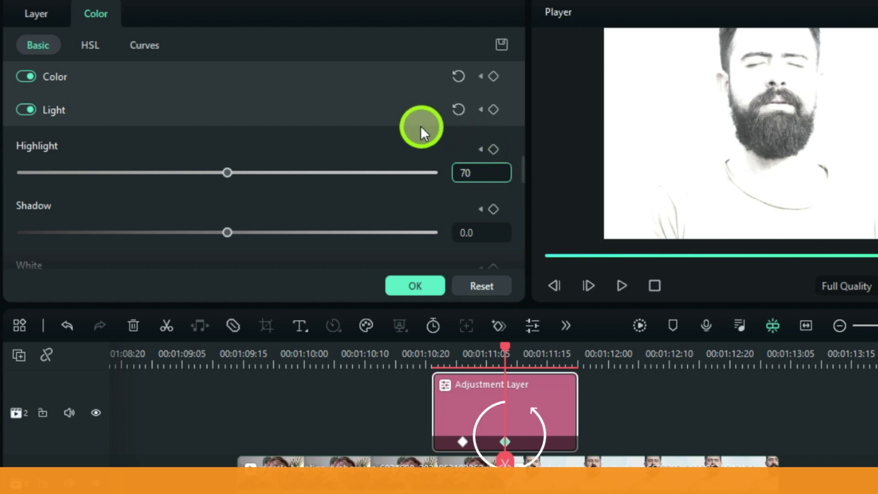
{"action": "scroll", "coordinate": [422, 130], "scroll_direction": "up", "scroll_amount": 8}
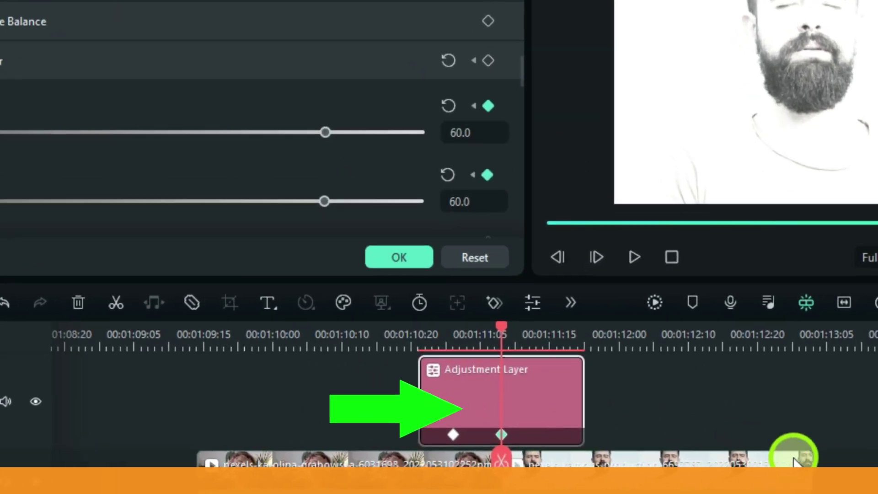
Reset Exposure, Brightness, Highlight, Color and Light to zero at the current keyframe.
{"action": "key", "text": "space"}
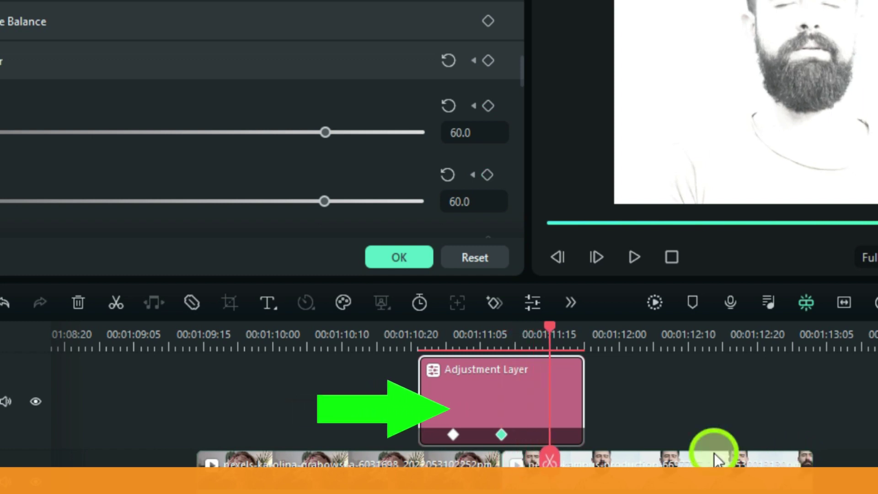
{"action": "left_click", "coordinate": [448, 107]}
{"action": "left_click", "coordinate": [447, 173]}
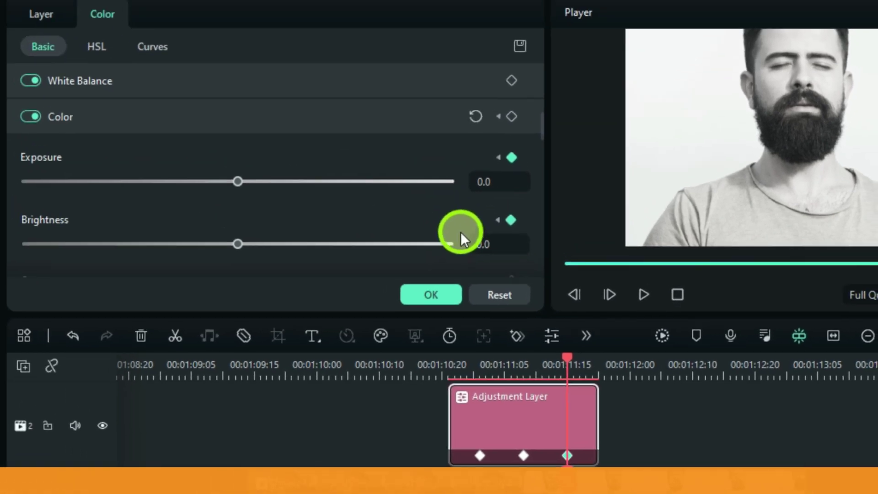
{"action": "scroll", "coordinate": [404, 210], "scroll_direction": "down", "scroll_amount": 7}
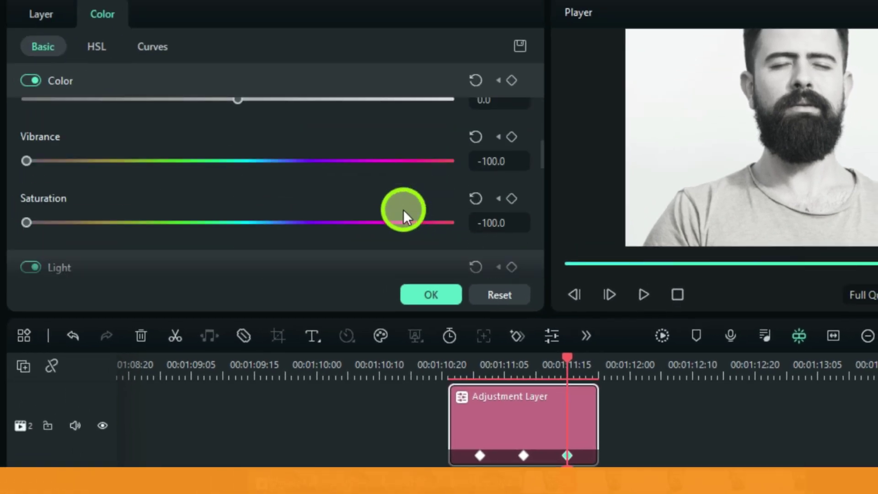
{"action": "left_click", "coordinate": [475, 205]}
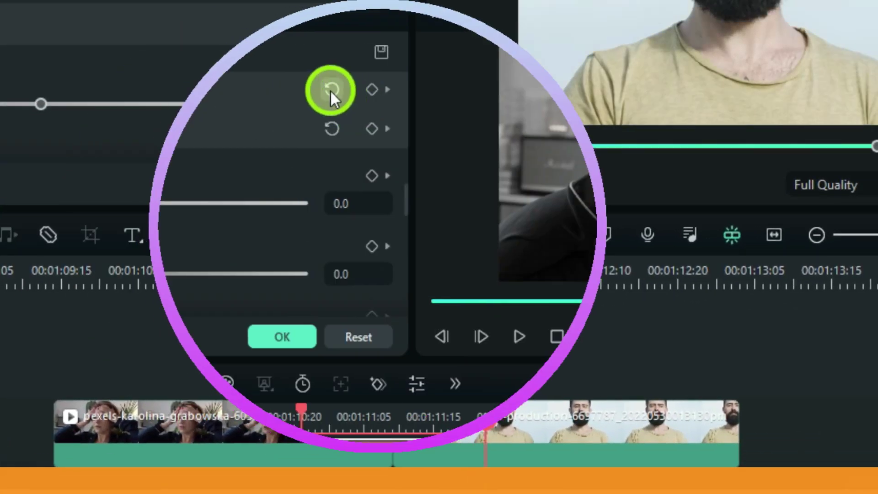
{"action": "left_click", "coordinate": [331, 91]}
{"action": "left_click", "coordinate": [327, 125]}
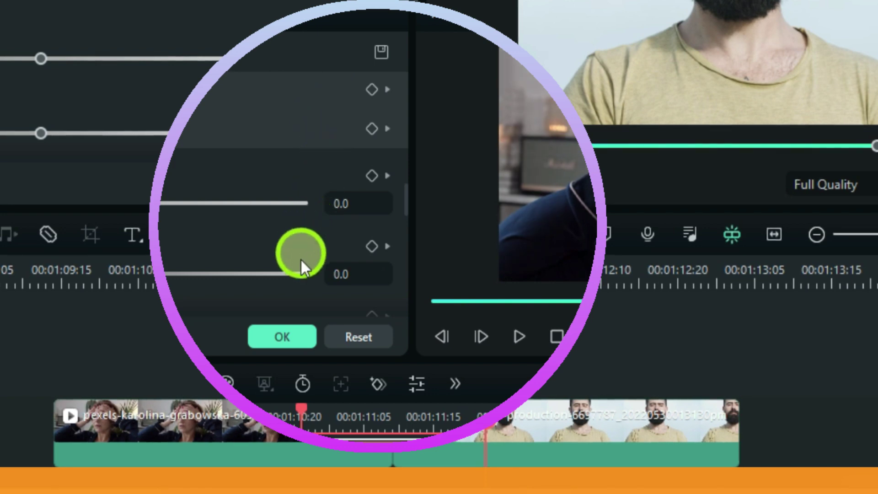
Reset the Color and Light settings at the adjustment layer's start.
{"action": "scroll", "coordinate": [257, 28], "scroll_direction": "down", "scroll_amount": 1}
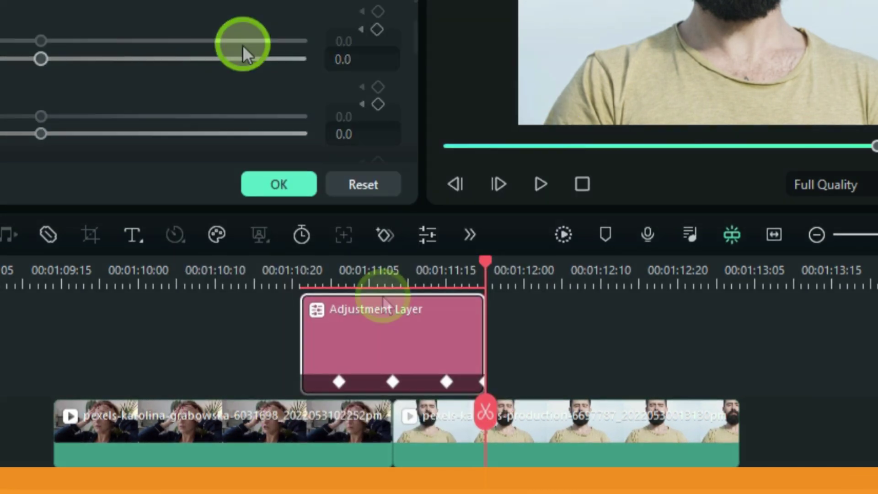
{"action": "left_click", "coordinate": [446, 268]}
{"action": "left_click_drag", "start_coordinate": [405, 274], "coordinate": [303, 308]}
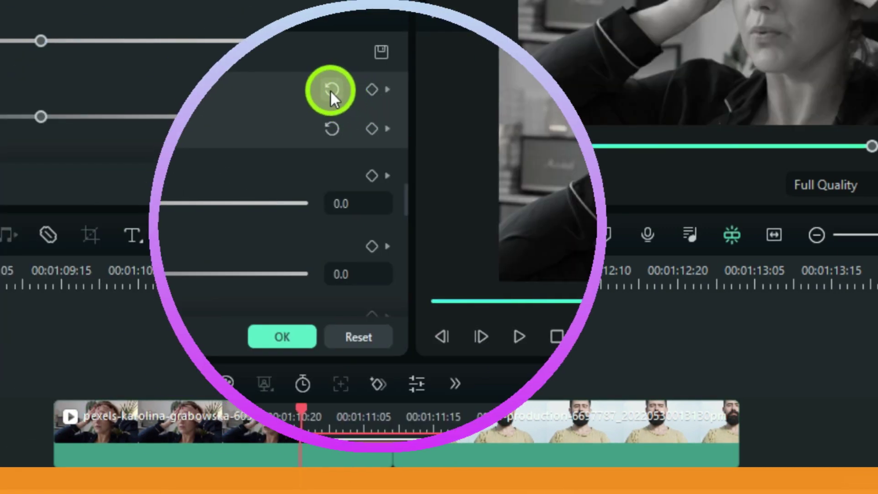
{"action": "left_click", "coordinate": [330, 90]}
{"action": "left_click", "coordinate": [331, 128]}
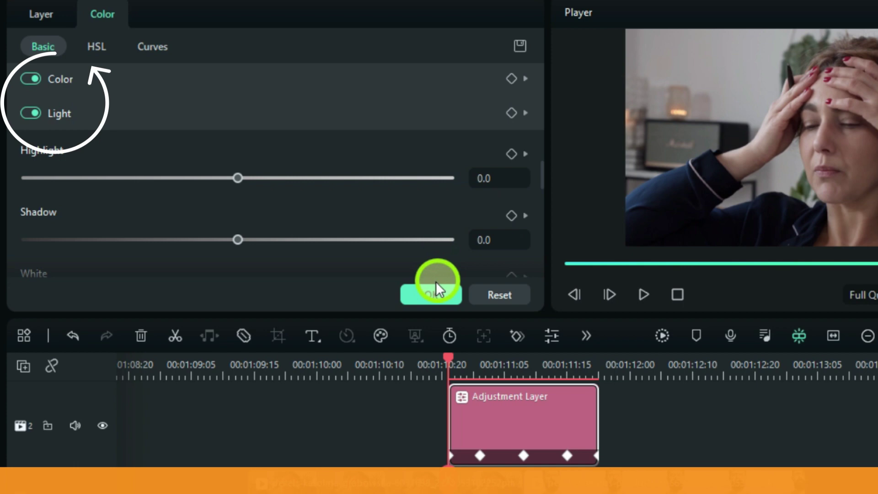
Close the color settings and mark the adjustment layer's midpoint with a marker.
{"action": "left_click", "coordinate": [428, 295]}
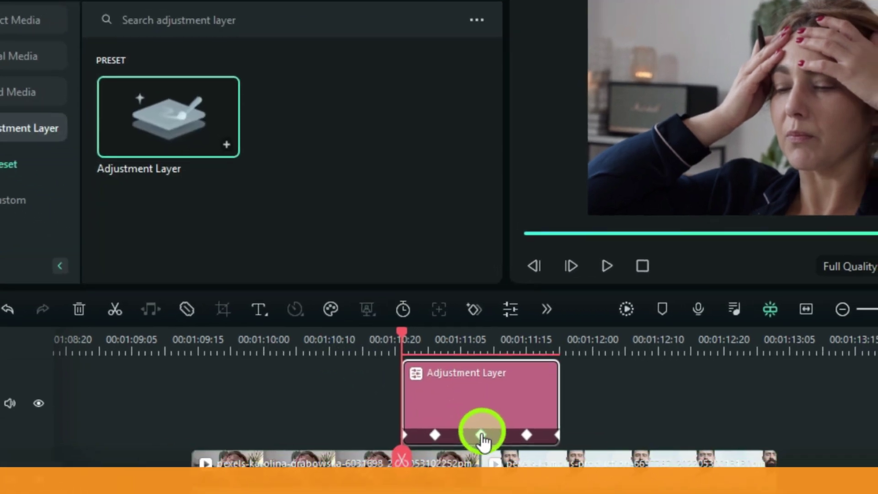
{"action": "left_click", "coordinate": [524, 437]}
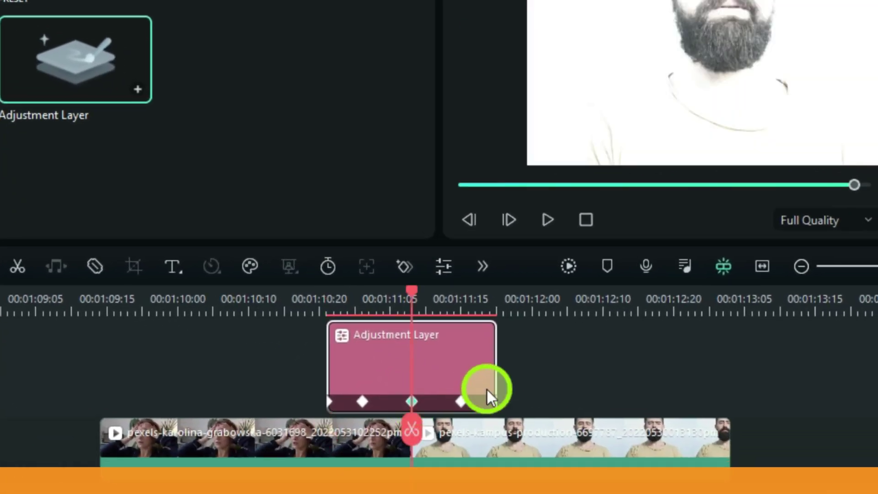
{"action": "scroll", "coordinate": [589, 439], "scroll_direction": "up", "scroll_amount": 1}
{"action": "key", "text": "m"}
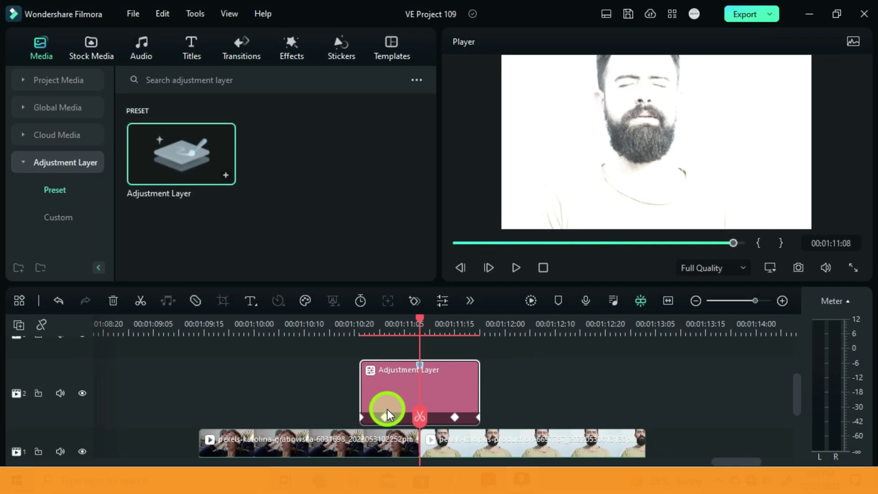
Copy the adjustment layer and paste copies near 00:01:12:15 and 00:01:13:21.
{"action": "right_click", "coordinate": [388, 410]}
{"action": "left_click", "coordinate": [412, 87]}
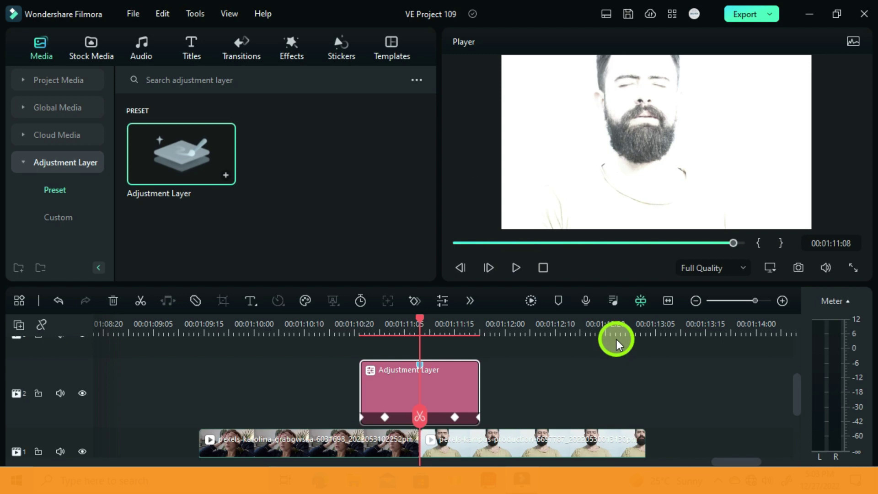
{"action": "left_click", "coordinate": [590, 329]}
{"action": "right_click", "coordinate": [613, 400]}
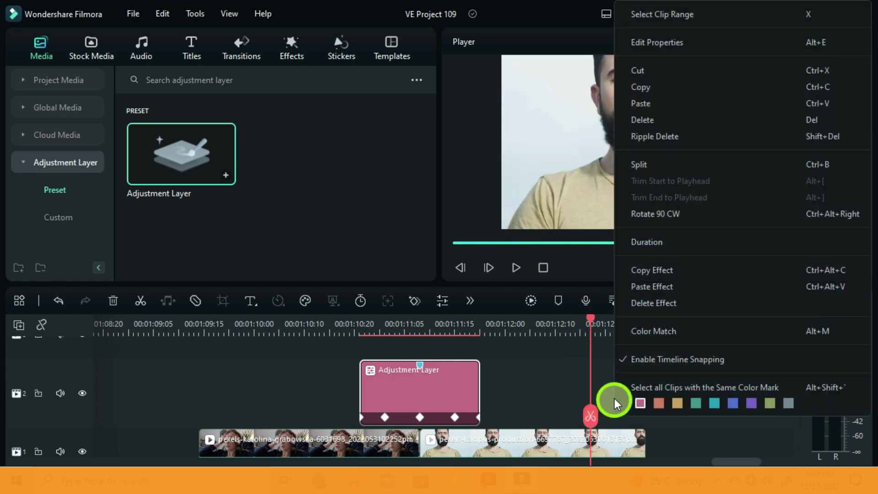
{"action": "left_click", "coordinate": [657, 94]}
{"action": "key", "text": "ctrl+v"}
{"action": "left_click", "coordinate": [735, 323]}
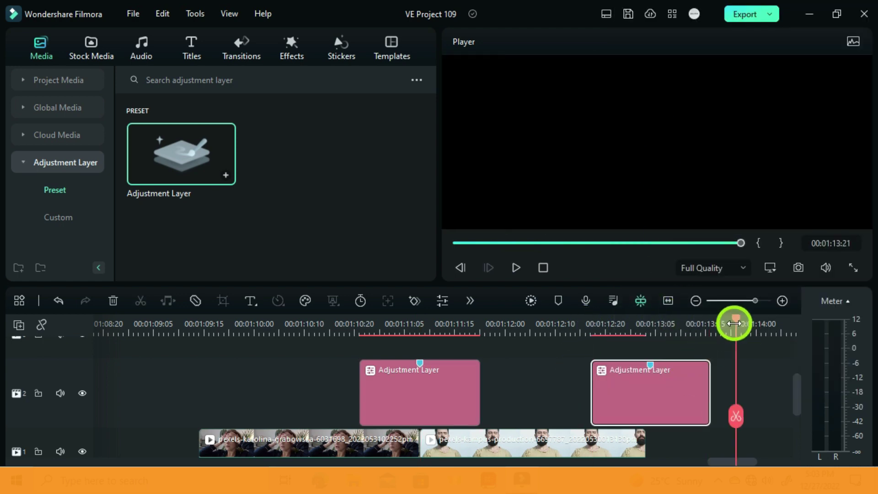
{"action": "right_click", "coordinate": [756, 382]}
{"action": "left_click", "coordinate": [666, 102]}
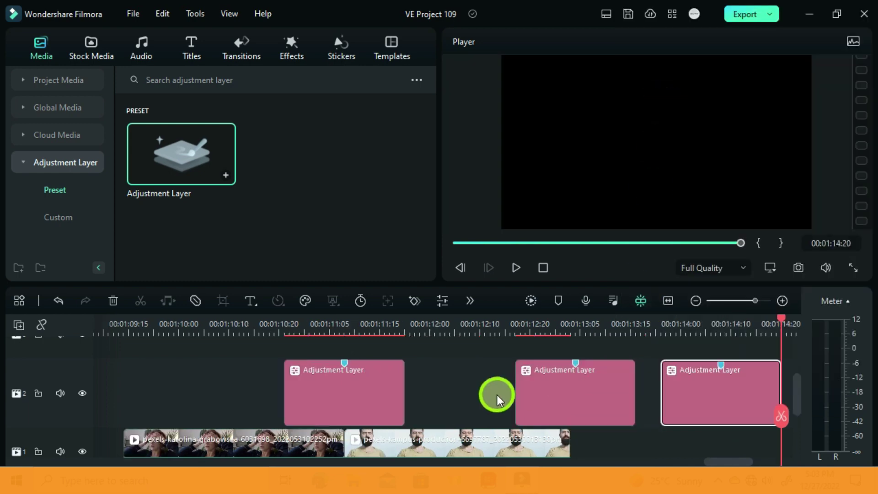
Save the first adjustment layer's settings as a custom preset.
{"action": "double_click", "coordinate": [359, 398]}
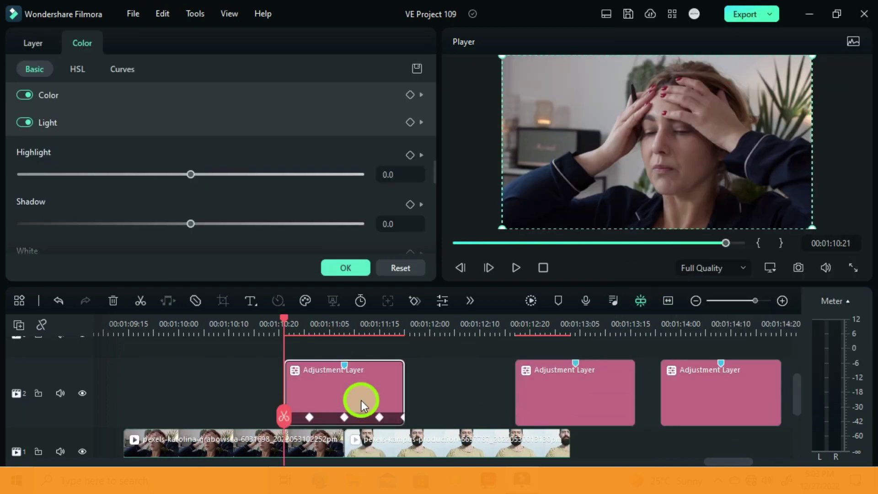
{"action": "scroll", "coordinate": [252, 172], "scroll_direction": "down", "scroll_amount": 3}
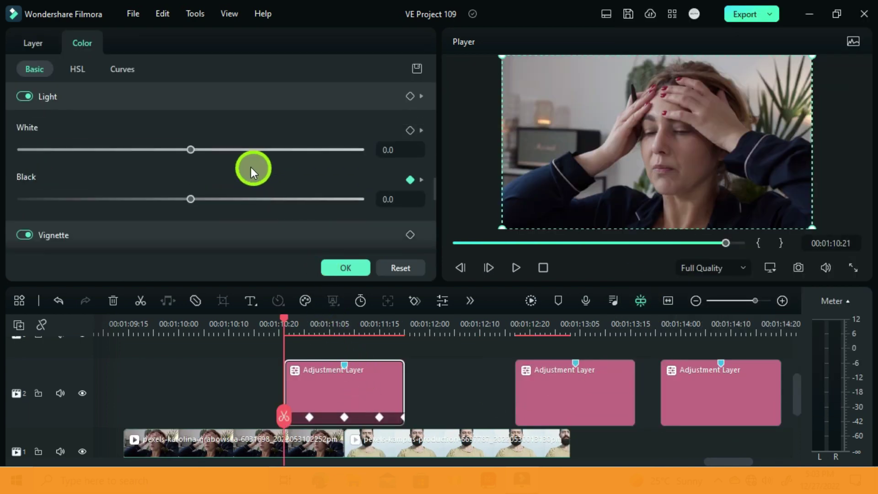
{"action": "left_click", "coordinate": [46, 48]}
{"action": "left_click", "coordinate": [372, 250]}
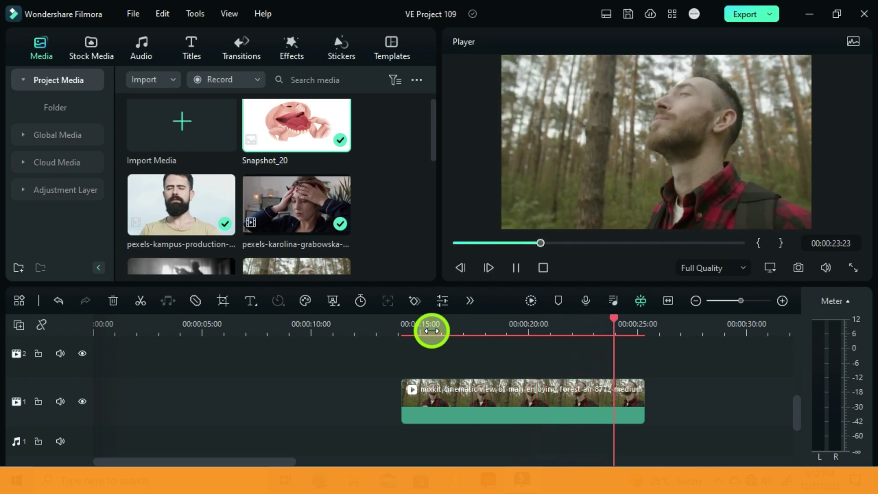
Drop an Adjustment Layer on track 2 above the forest clip and extend it to the clip's end.
{"action": "key", "text": "space"}
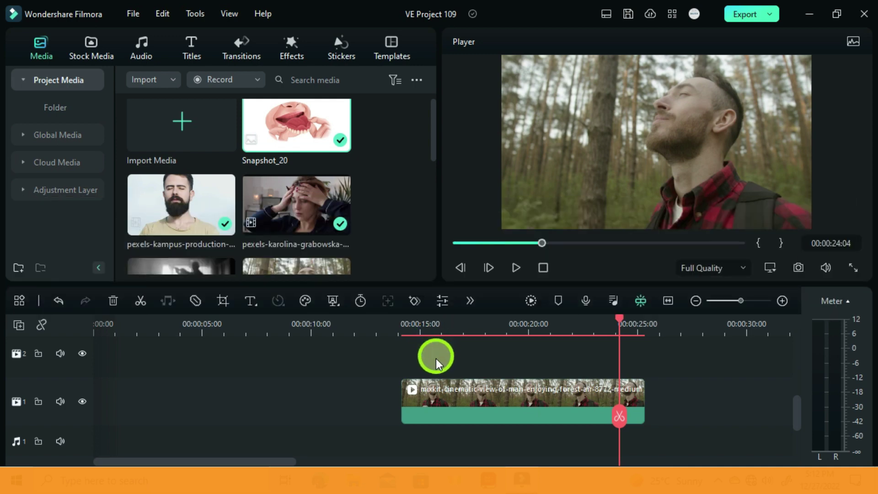
{"action": "left_click", "coordinate": [50, 188]}
{"action": "key", "text": "space"}
{"action": "left_click_drag", "start_coordinate": [151, 157], "coordinate": [430, 378]}
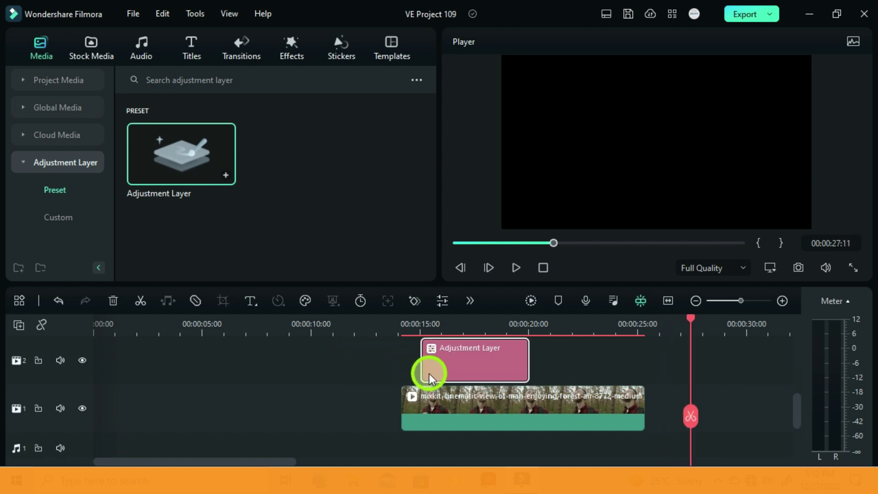
{"action": "left_click_drag", "start_coordinate": [528, 367], "coordinate": [590, 367]}
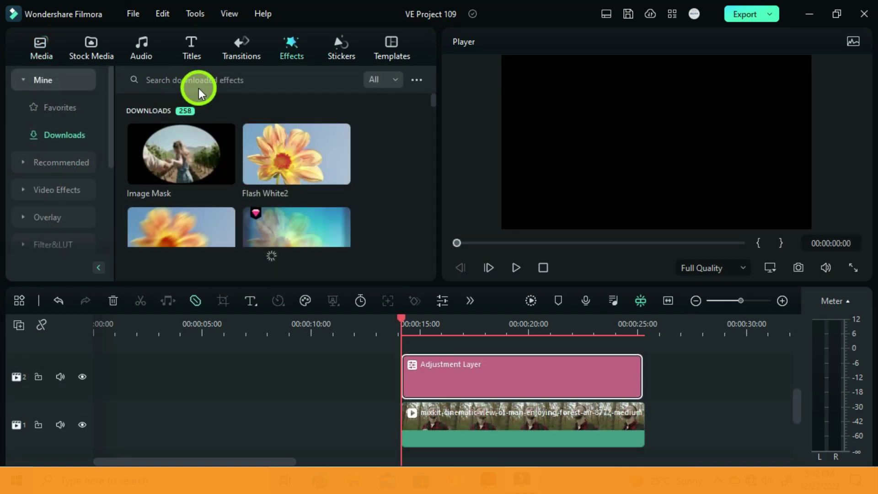
Search the effects for 'crop' and drag the Crop effect onto the adjustment layer.
{"action": "left_click", "coordinate": [200, 82]}
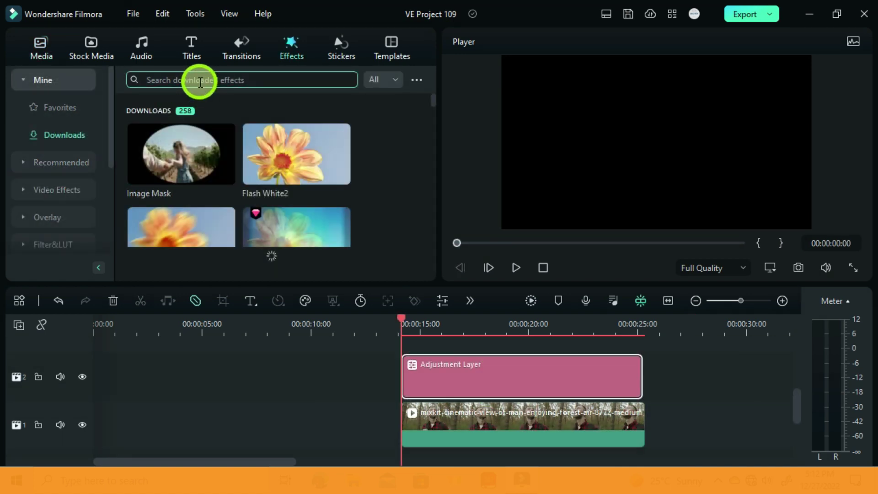
{"action": "type", "text": "crop"}
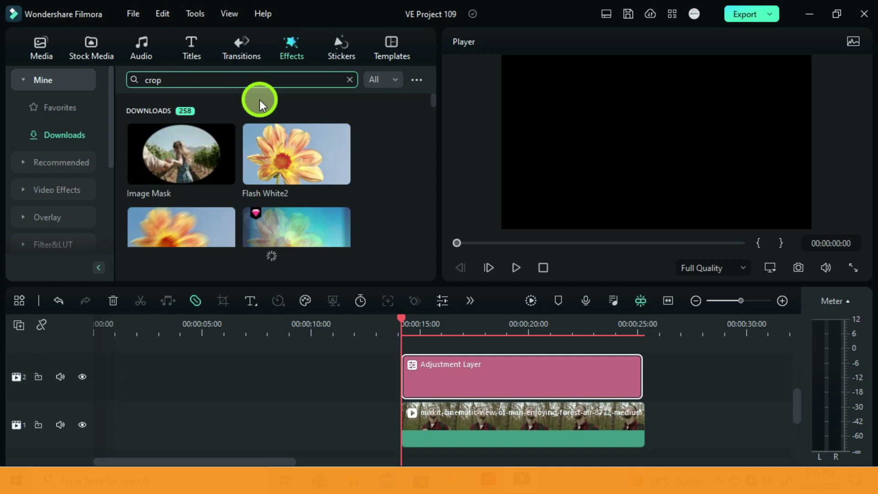
{"action": "key", "text": "Return"}
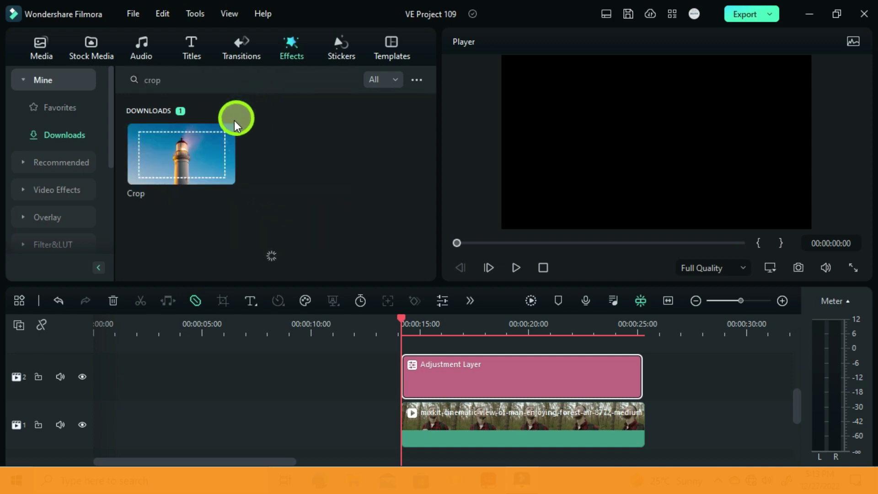
{"action": "mouse_move", "coordinate": [189, 154]}
{"action": "left_click_drag", "start_coordinate": [188, 154], "coordinate": [437, 379]}
Set the adjustment layer's Crop effect Top and Bottom values to 16.2.
{"action": "double_click", "coordinate": [449, 395]}
{"action": "key", "text": "space"}
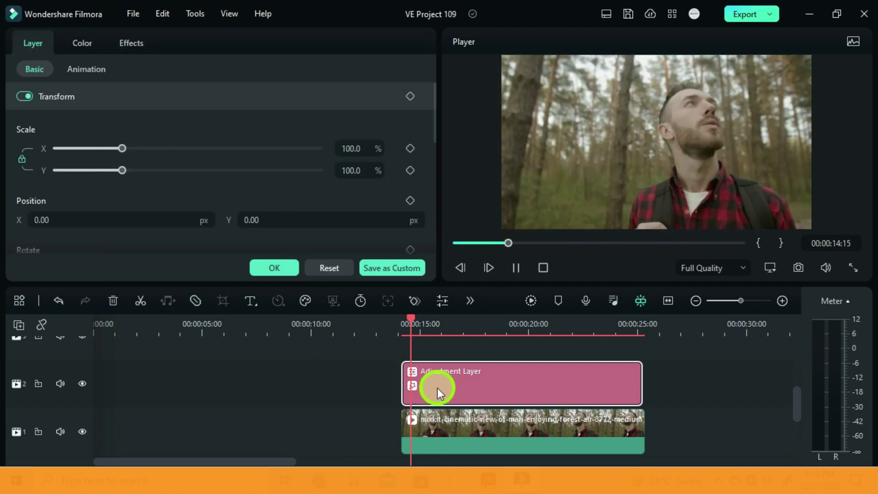
{"action": "left_click", "coordinate": [136, 37]}
{"action": "scroll", "coordinate": [49, 181], "scroll_direction": "down", "scroll_amount": 2}
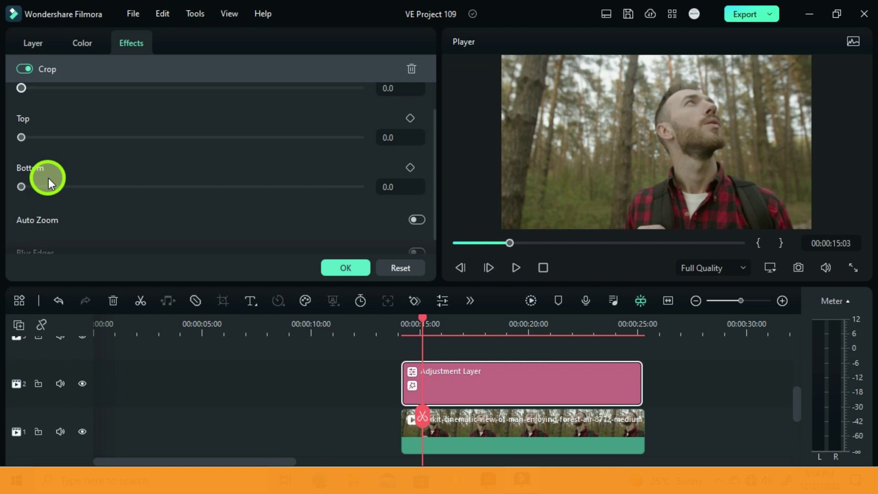
{"action": "left_click", "coordinate": [391, 137]}
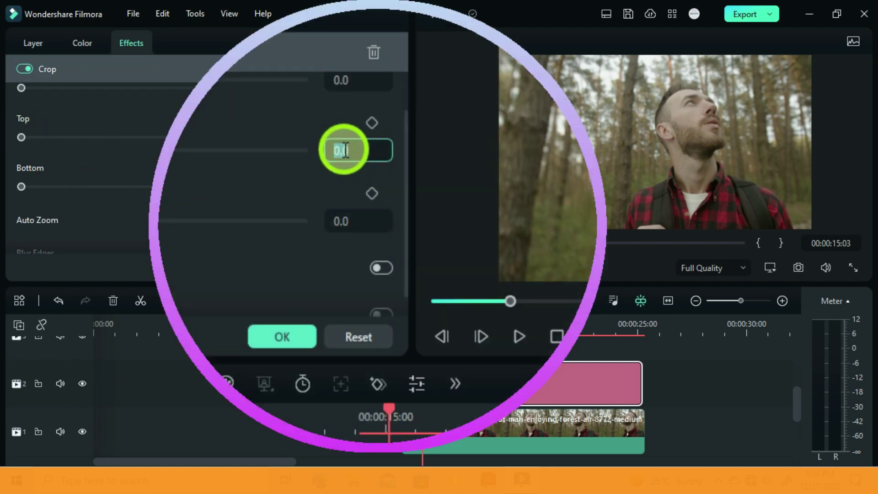
{"action": "type", "text": "16.2"}
{"action": "left_click", "coordinate": [327, 221]}
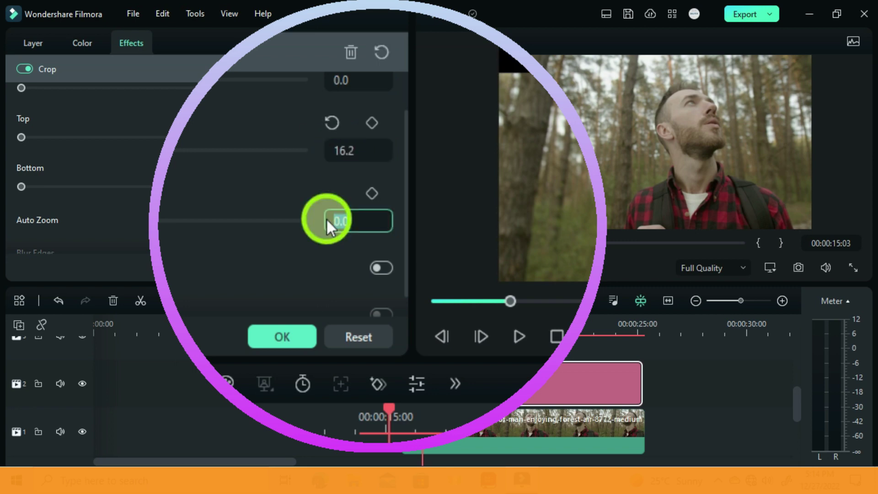
{"action": "type", "text": "16.2"}
{"action": "left_click", "coordinate": [407, 333]}
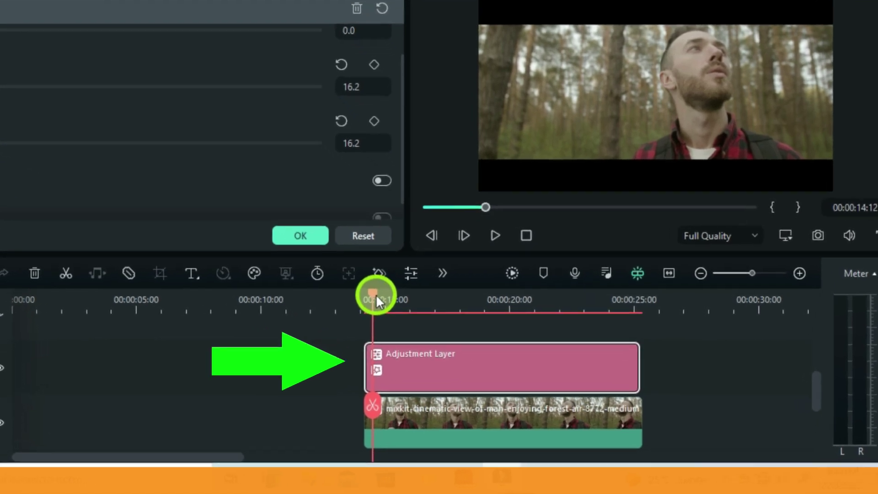
Keyframe the Top and Bottom crop at 16.2, then reset both to 0 at the clip start.
{"action": "left_click_drag", "start_coordinate": [410, 326], "coordinate": [429, 325]}
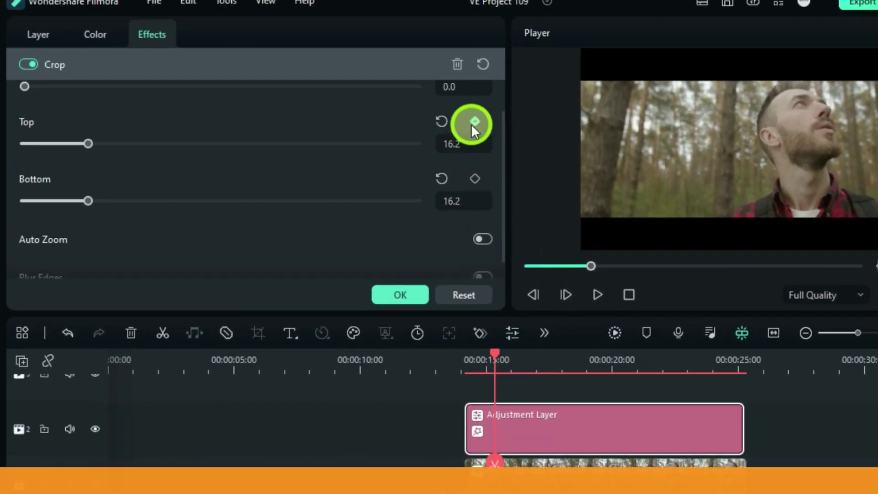
{"action": "left_click", "coordinate": [474, 122]}
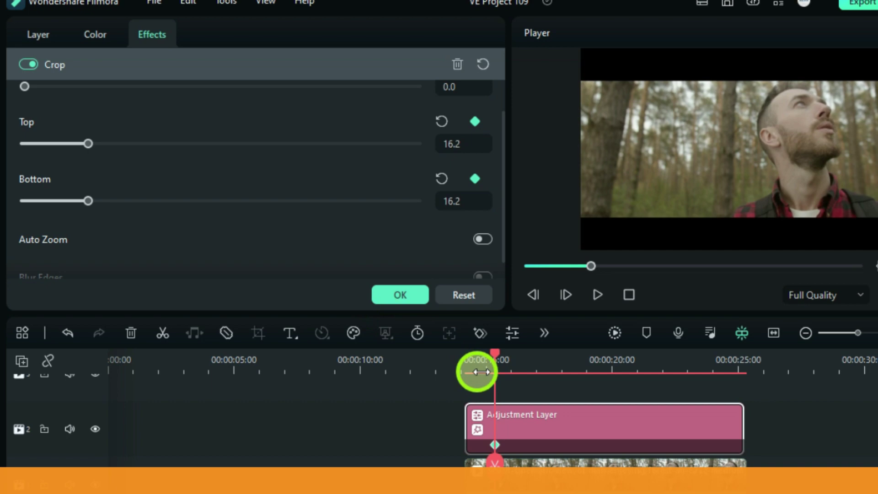
{"action": "left_click_drag", "start_coordinate": [496, 355], "coordinate": [466, 367]}
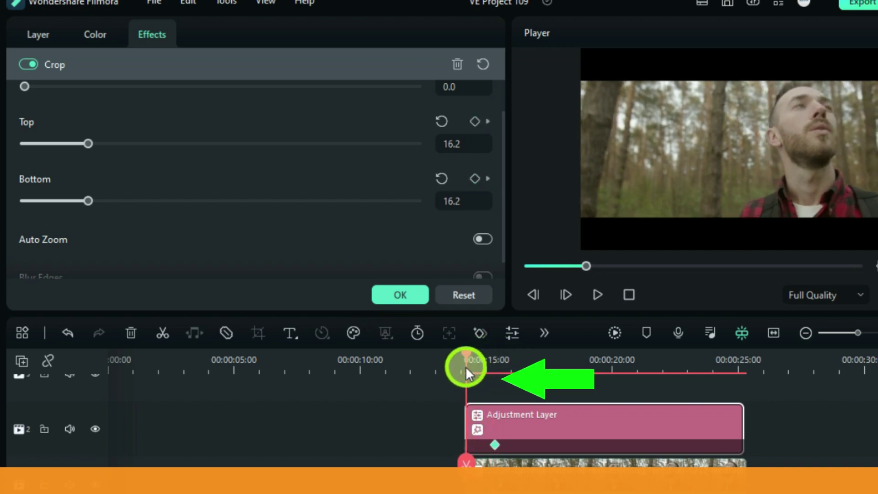
{"action": "left_click", "coordinate": [440, 122]}
{"action": "left_click", "coordinate": [439, 178]}
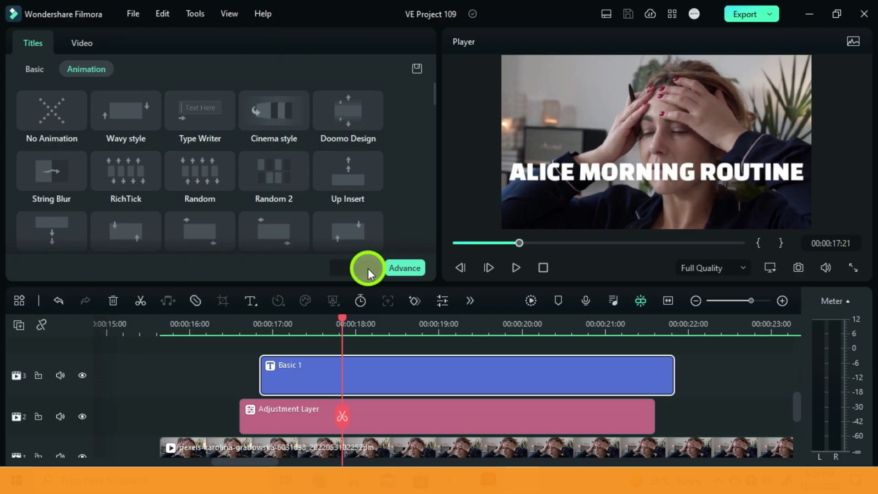
Close the title animation panel and select the Adjustment Layer below Basic 1 at about 16:20.
{"action": "left_click", "coordinate": [212, 317]}
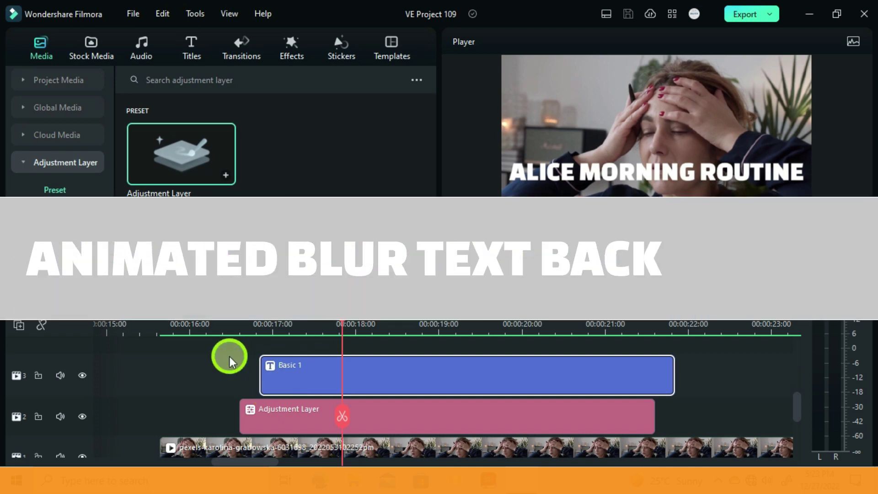
{"action": "left_click", "coordinate": [228, 327]}
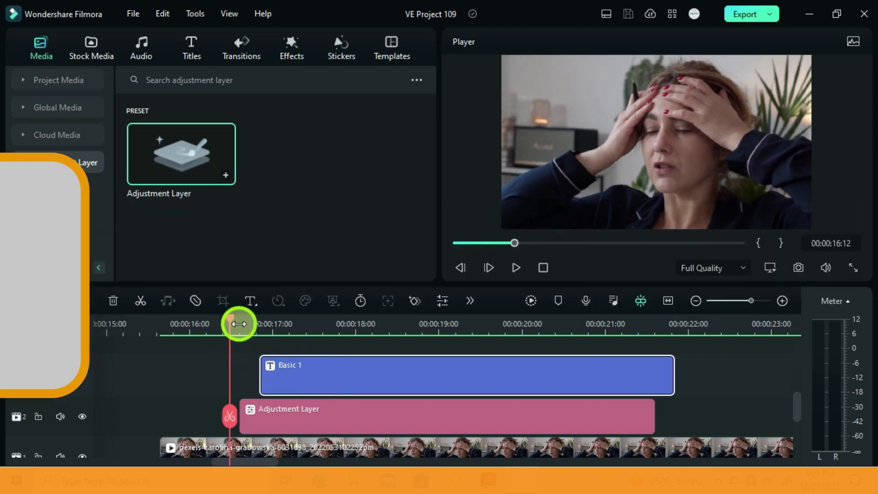
{"action": "left_click", "coordinate": [304, 417]}
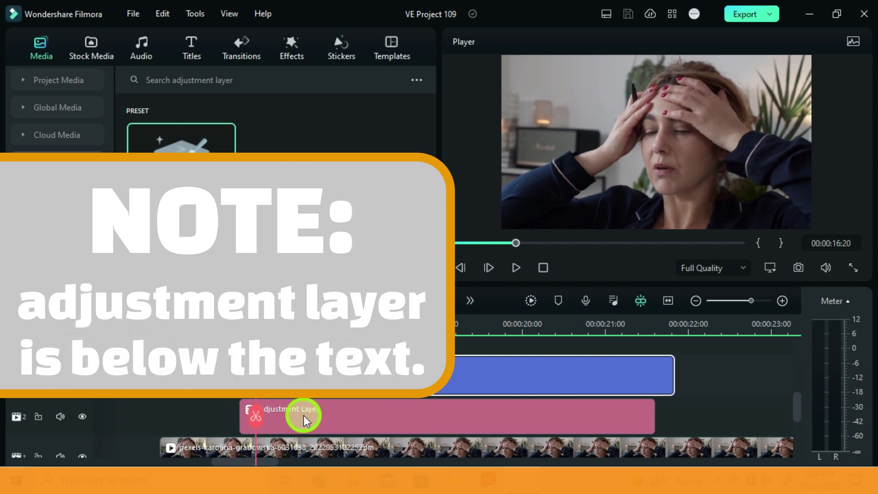
Search the effects for SQUARE BLUR and drop it onto the Adjustment Layer clip.
{"action": "left_click", "coordinate": [291, 55]}
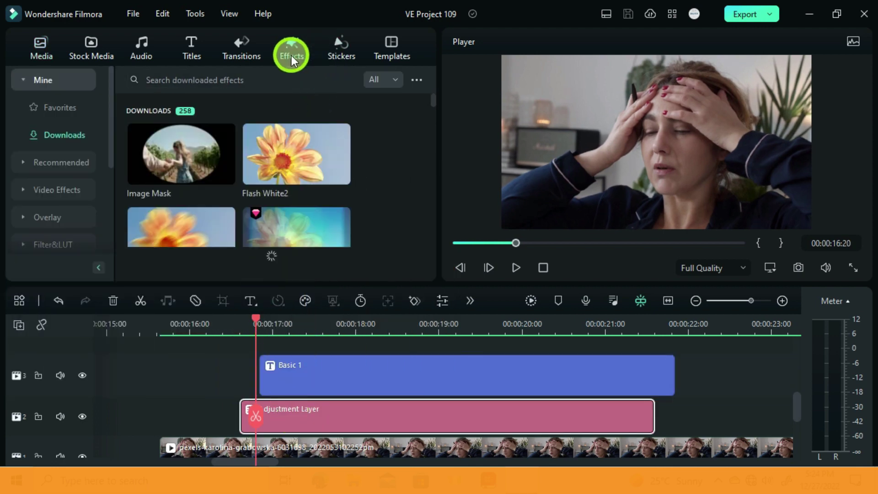
{"action": "left_click", "coordinate": [218, 82]}
{"action": "type", "text": "SQ"}
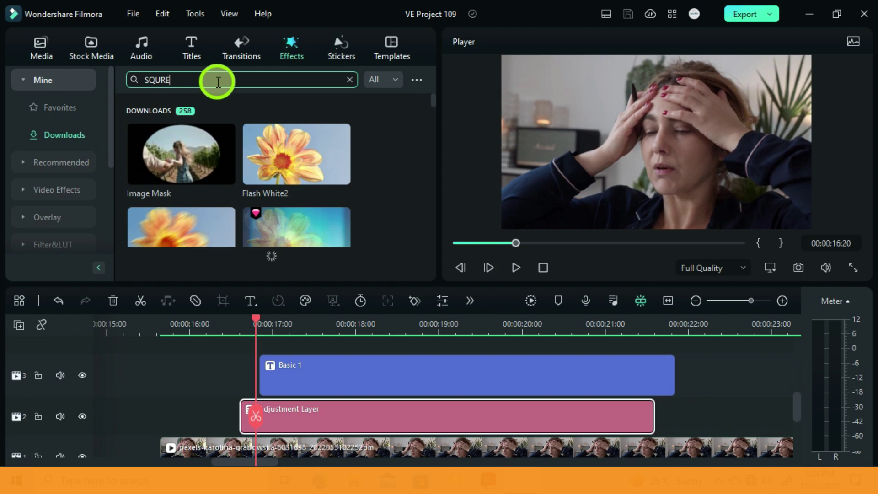
{"action": "type", "text": "UARE BLUR"}
{"action": "key", "text": "Return"}
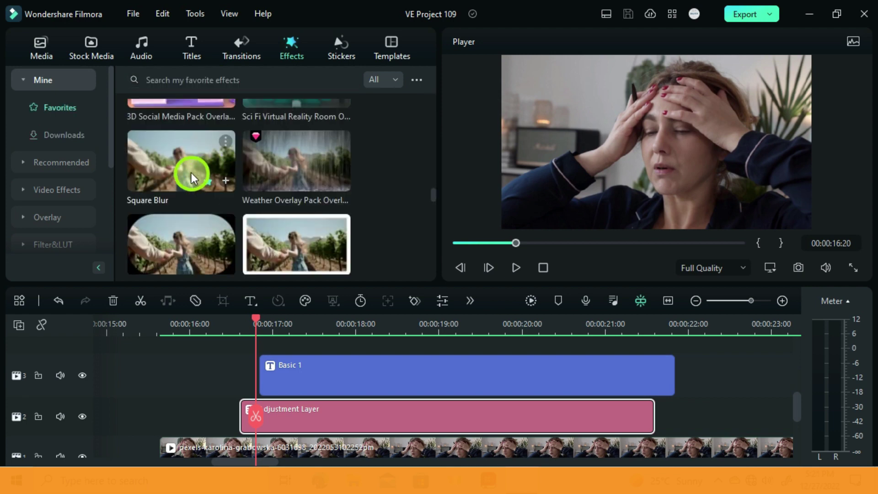
{"action": "left_click_drag", "start_coordinate": [175, 167], "coordinate": [274, 417]}
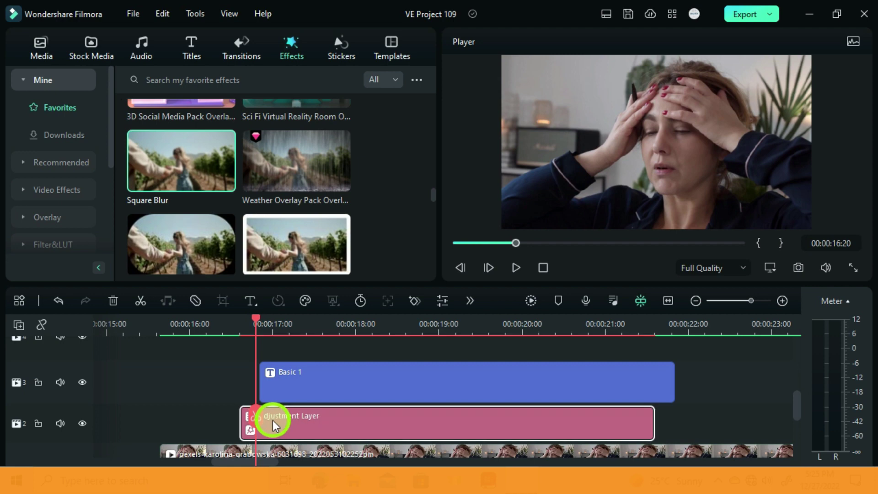
Raise the adjustment layer's Square Blur Size to 18 and confirm.
{"action": "double_click", "coordinate": [320, 426]}
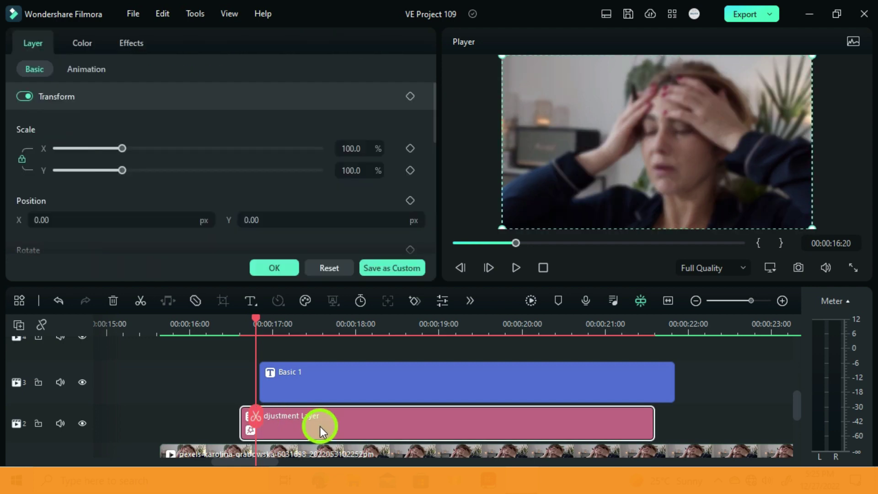
{"action": "left_click", "coordinate": [133, 43]}
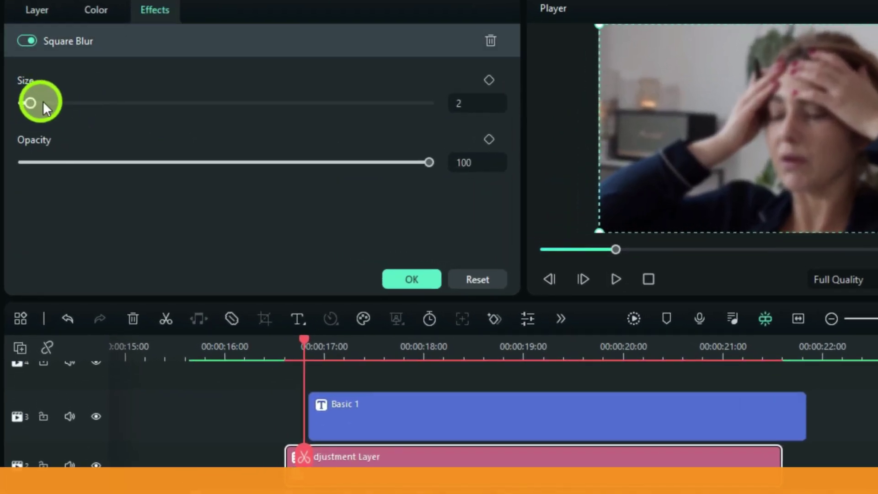
{"action": "left_click_drag", "start_coordinate": [43, 102], "coordinate": [95, 109]}
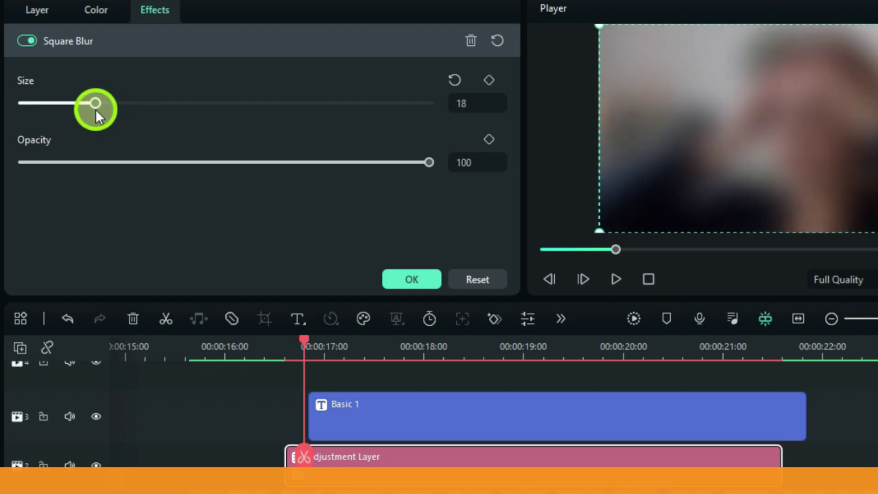
{"action": "left_click", "coordinate": [404, 280]}
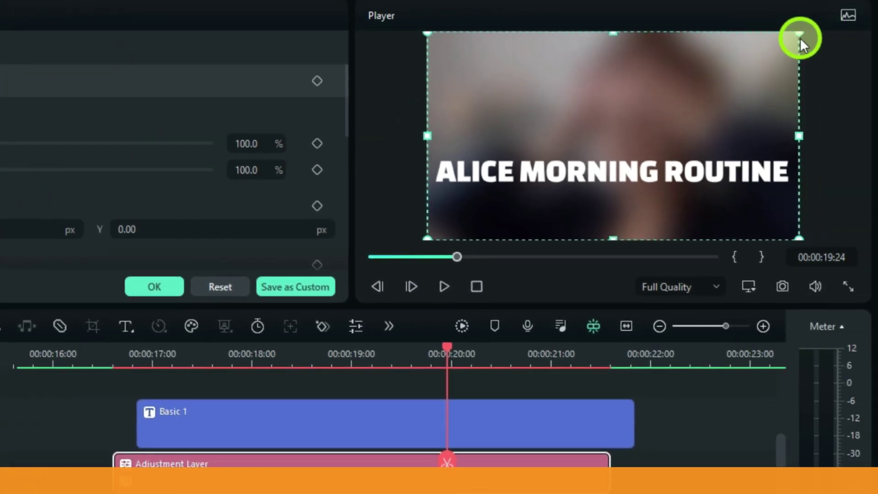
Pull the adjustment layer's edges in to a band behind the title: Scale Y 35.8%, Position Y -172.20.
{"action": "left_click_drag", "start_coordinate": [614, 35], "coordinate": [614, 139]}
{"action": "left_click_drag", "start_coordinate": [614, 237], "coordinate": [610, 196]}
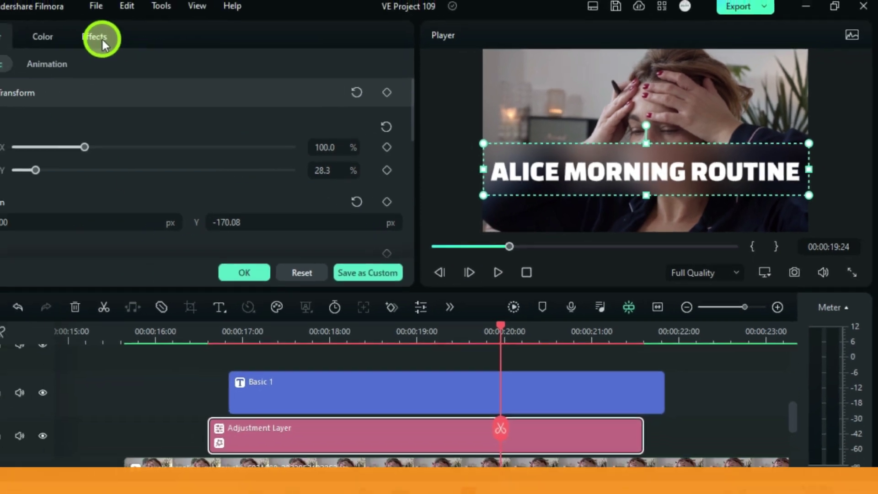
{"action": "left_click", "coordinate": [137, 44]}
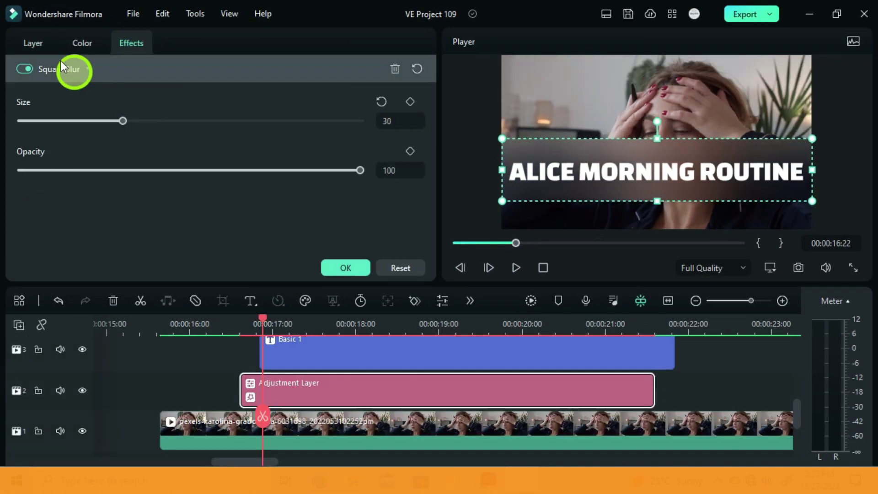
{"action": "left_click", "coordinate": [30, 42]}
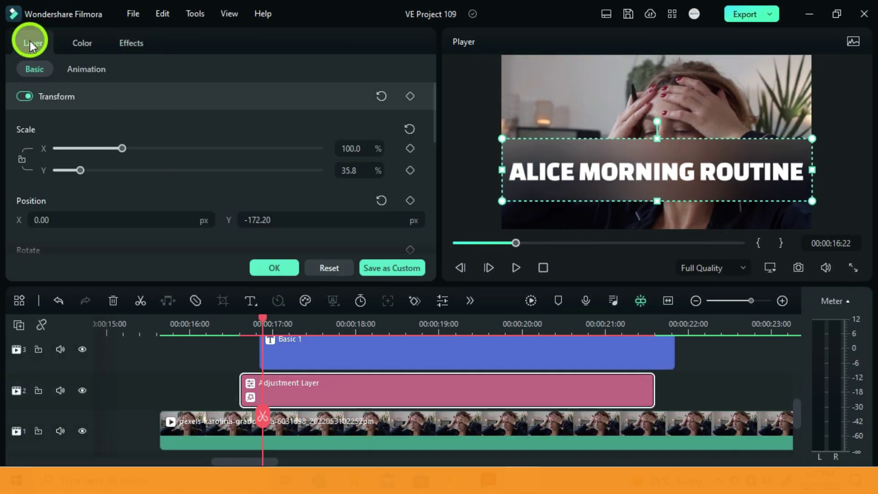
Keyframe the blur band at the title's start and squash it flat in the preview.
{"action": "left_click", "coordinate": [408, 95]}
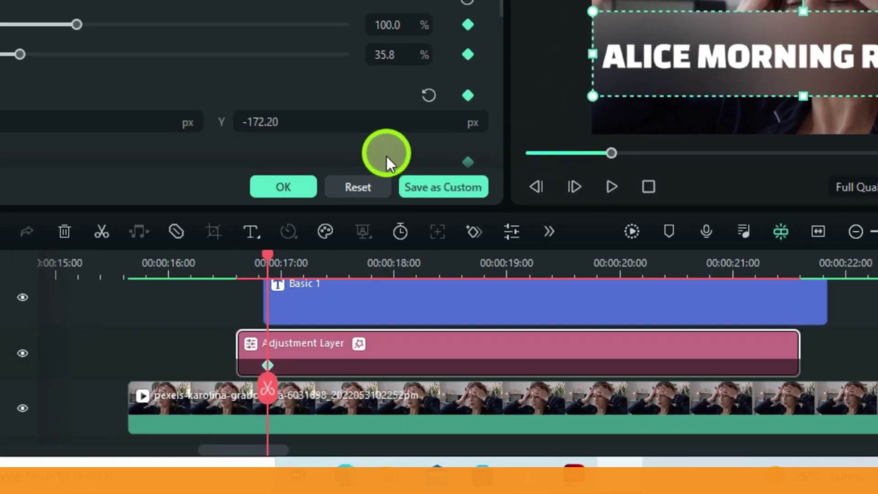
{"action": "left_click_drag", "start_coordinate": [274, 376], "coordinate": [294, 366]}
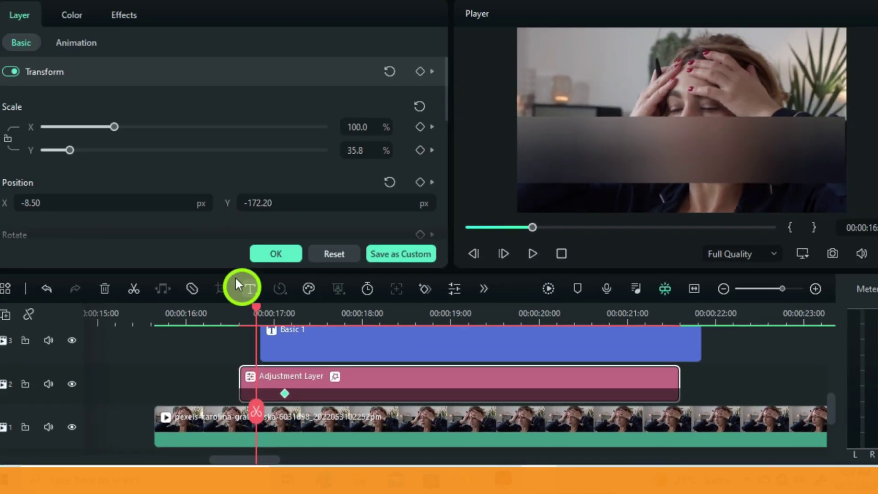
{"action": "scroll", "coordinate": [416, 113], "scroll_direction": "down", "scroll_amount": 5}
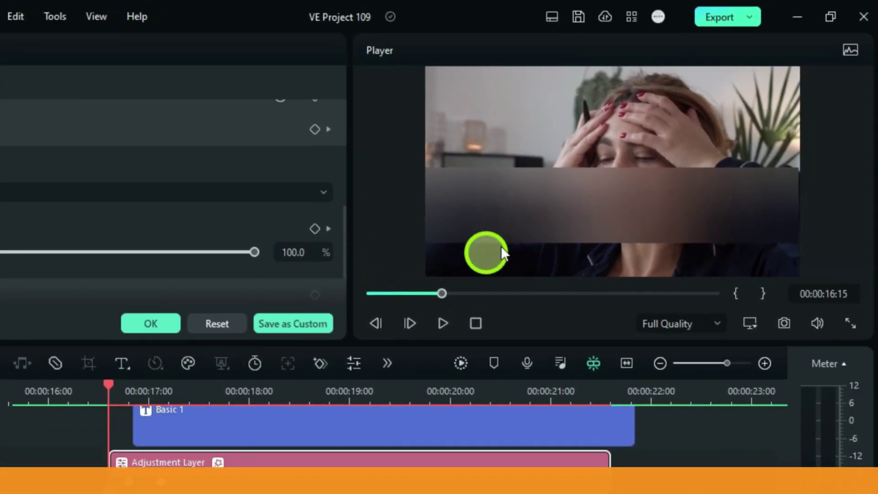
{"action": "left_click", "coordinate": [613, 218]}
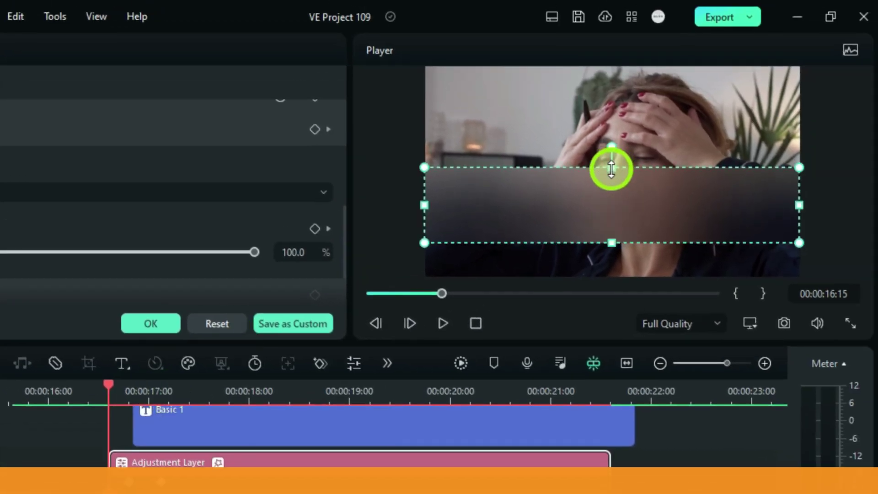
{"action": "left_click_drag", "start_coordinate": [614, 168], "coordinate": [611, 235]}
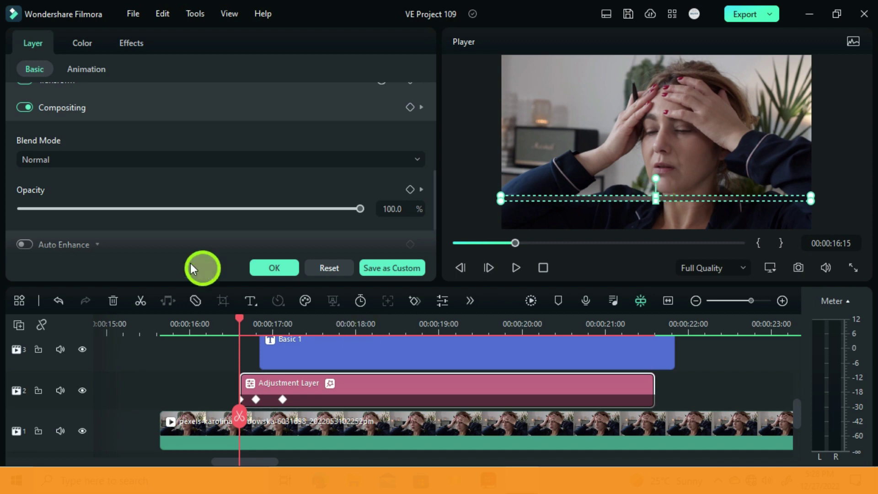
Lower the adjustment layer's opacity to about 13.8% and apply the change.
{"action": "left_click_drag", "start_coordinate": [160, 207], "coordinate": [68, 223]}
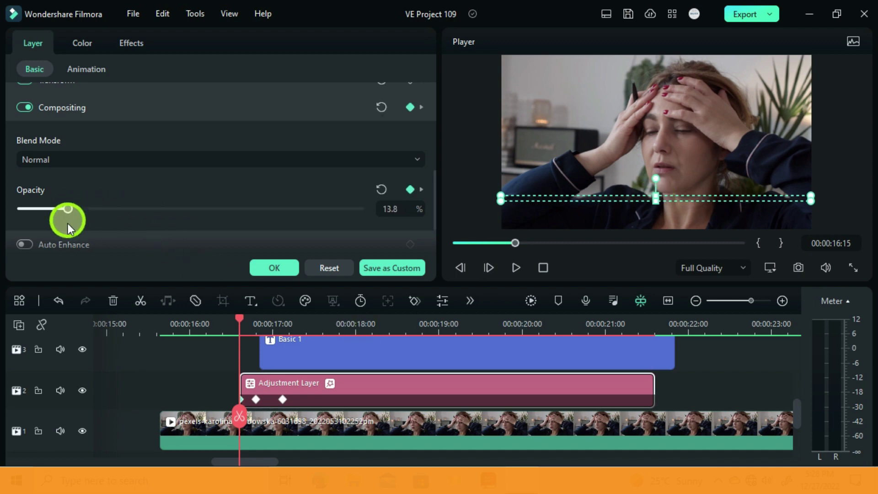
{"action": "left_click", "coordinate": [273, 267]}
{"action": "left_click", "coordinate": [351, 432]}
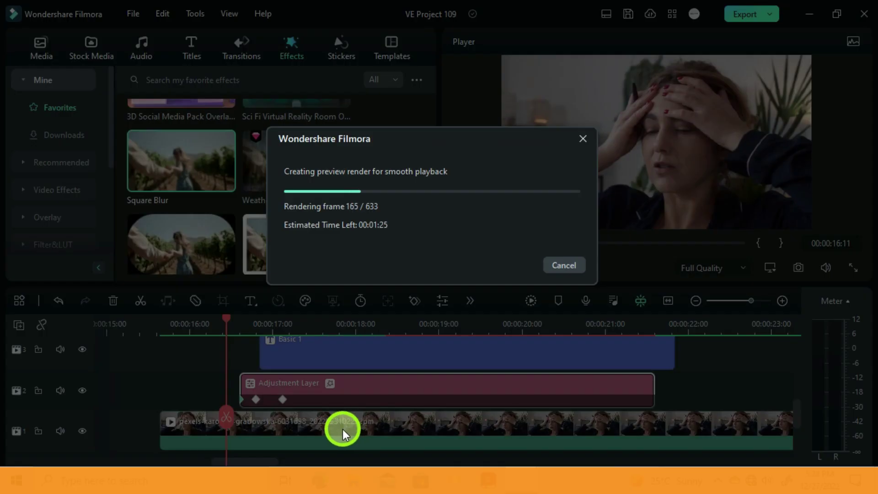
Dismiss the render progress and play back the faded blur from 16:10 with Basic 1 selected.
{"action": "left_click", "coordinate": [583, 138]}
{"action": "left_click", "coordinate": [313, 356]}
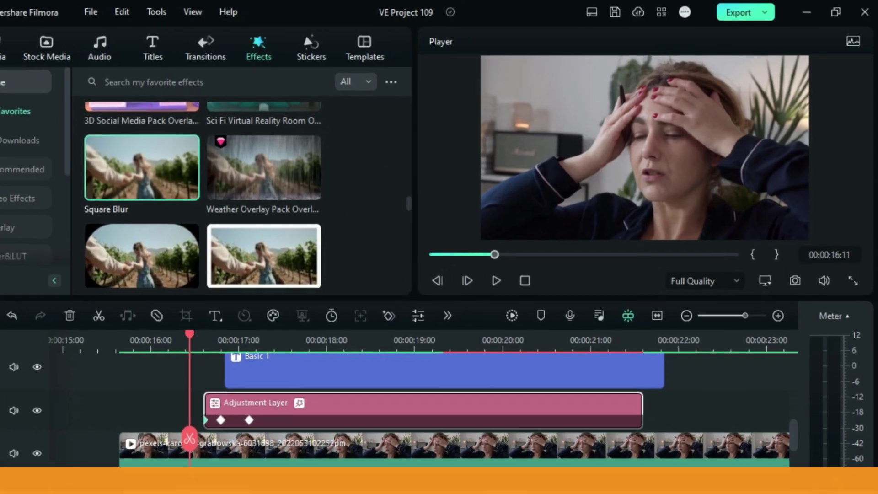
{"action": "key", "text": "space"}
{"action": "left_click", "coordinate": [225, 335]}
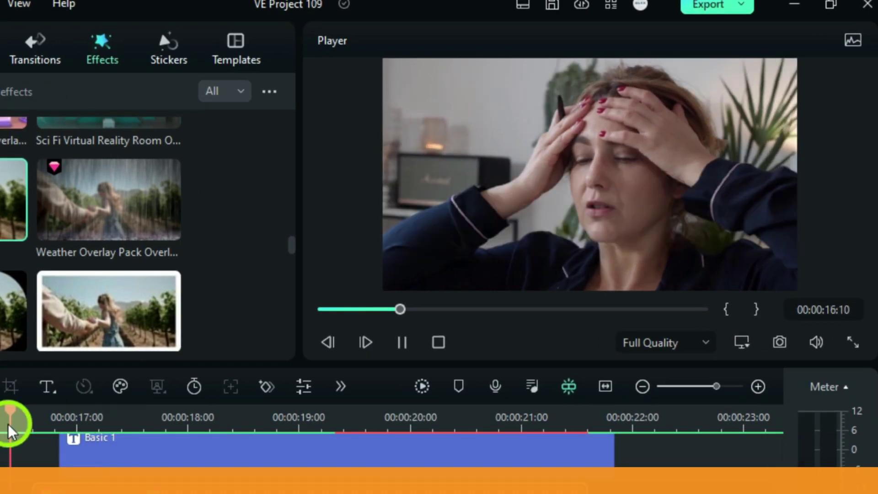
{"action": "key", "text": "space"}
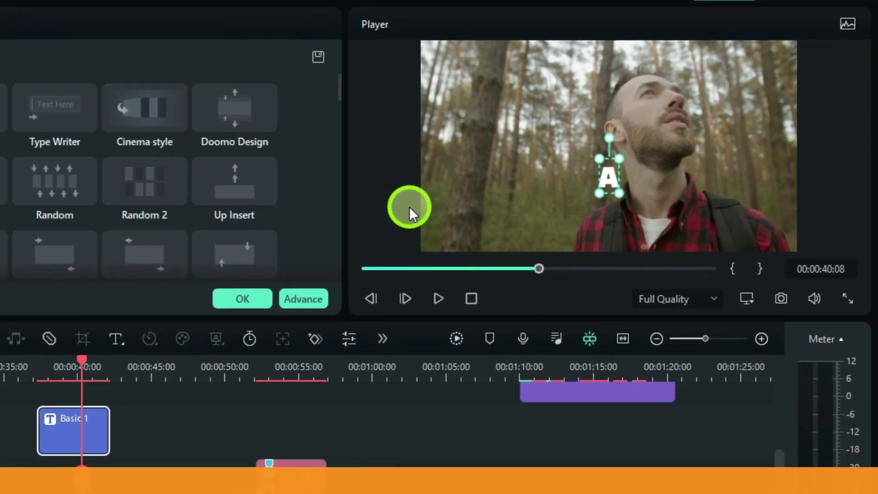
Type LEX EDITS after the A so the title reads ALEX EDITS.
{"action": "type", "text": "LEX EDITS"}
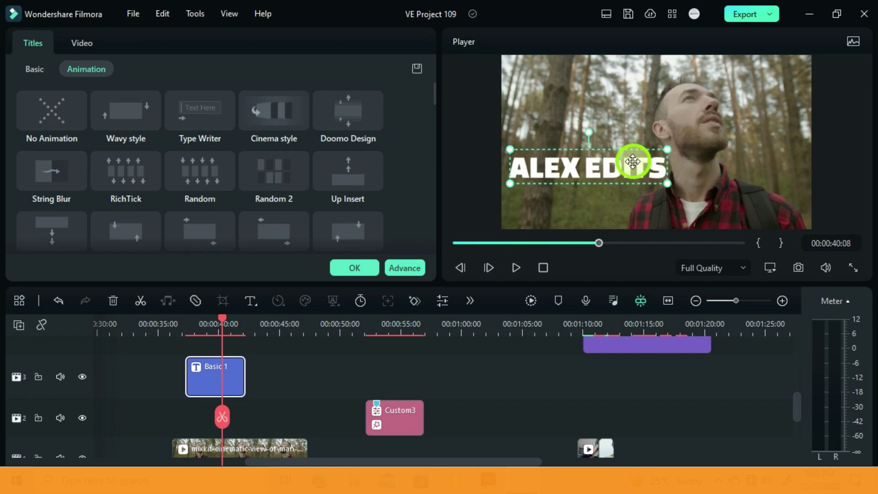
{"action": "left_click", "coordinate": [736, 125]}
{"action": "left_click", "coordinate": [592, 173]}
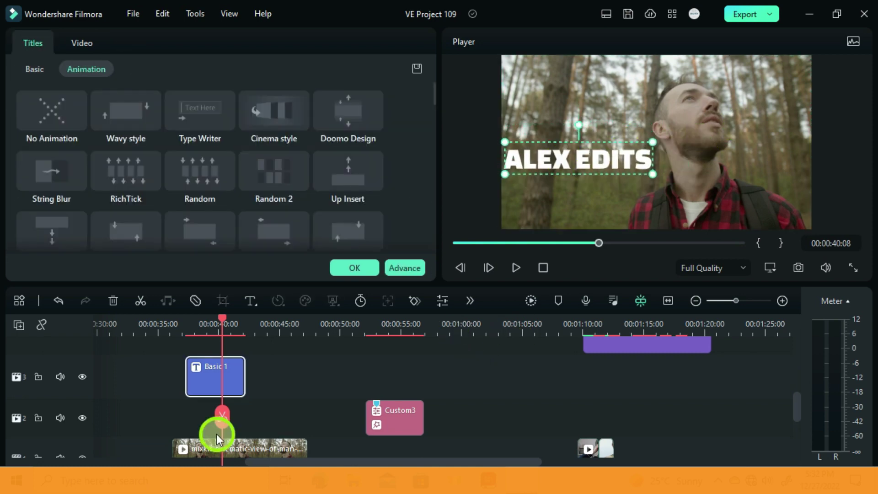
Extend the Basic 1 title clip so it lasts longer on the timeline.
{"action": "left_click_drag", "start_coordinate": [244, 369], "coordinate": [310, 369]}
{"action": "left_click", "coordinate": [174, 327]}
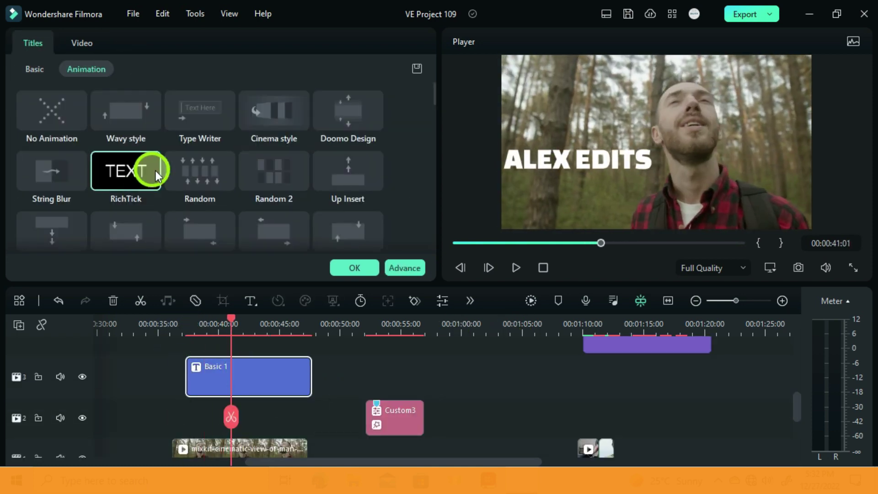
{"action": "left_click", "coordinate": [404, 267]}
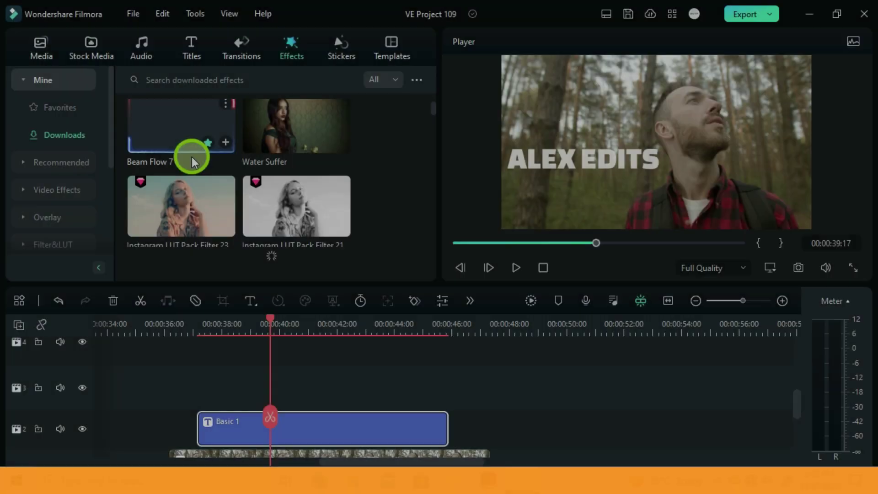
Search the effects for Glitch Stripe 2 and drop it onto the Adjustment Layer clip.
{"action": "scroll", "coordinate": [192, 161], "scroll_direction": "down", "scroll_amount": 10}
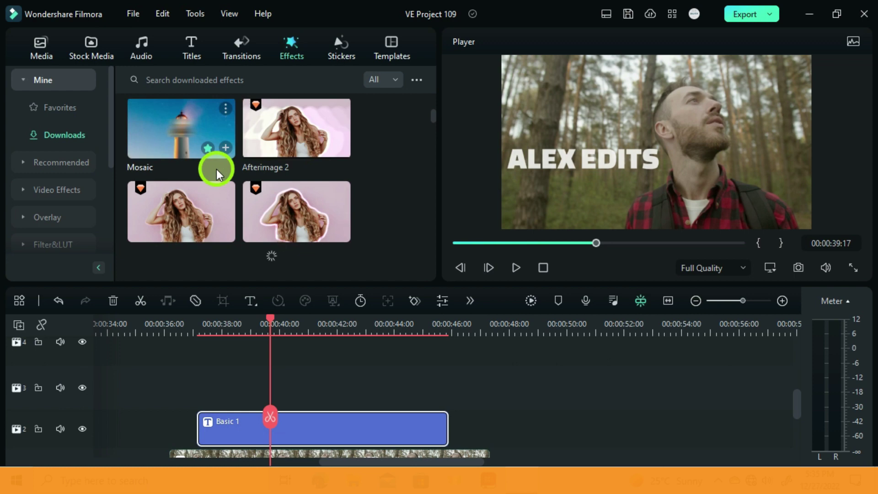
{"action": "scroll", "coordinate": [216, 172], "scroll_direction": "down", "scroll_amount": 12}
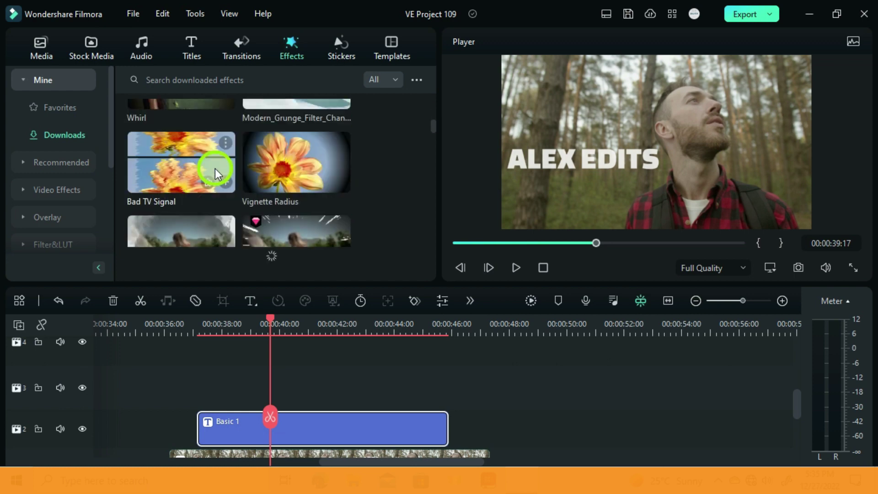
{"action": "left_click", "coordinate": [187, 81]}
{"action": "type", "text": "GLITCH STRIPE 2"}
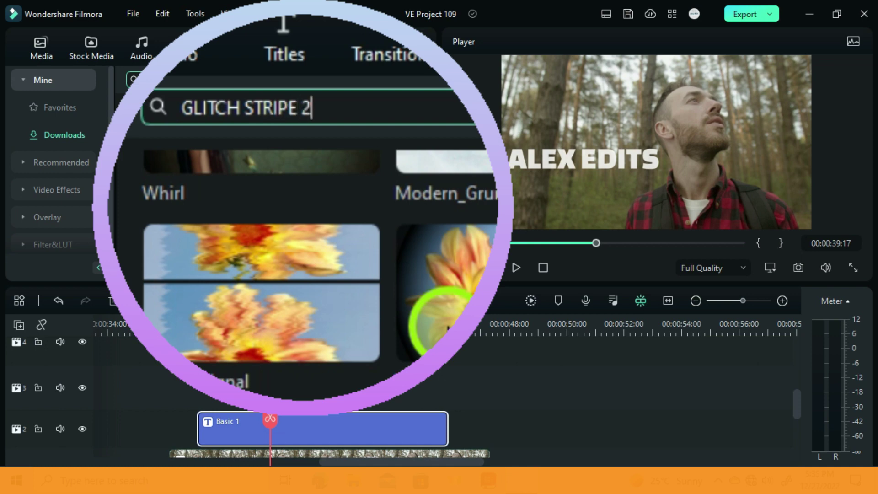
{"action": "key", "text": "Return"}
{"action": "left_click_drag", "start_coordinate": [142, 172], "coordinate": [224, 373]}
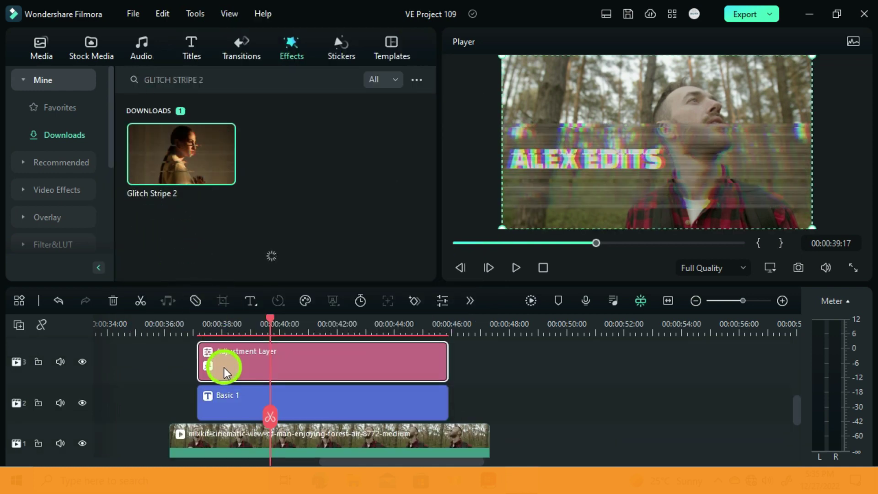
Review the adjustment layer's Glitch Stripe 2 effect settings.
{"action": "scroll", "coordinate": [213, 375], "scroll_direction": "up", "scroll_amount": 1}
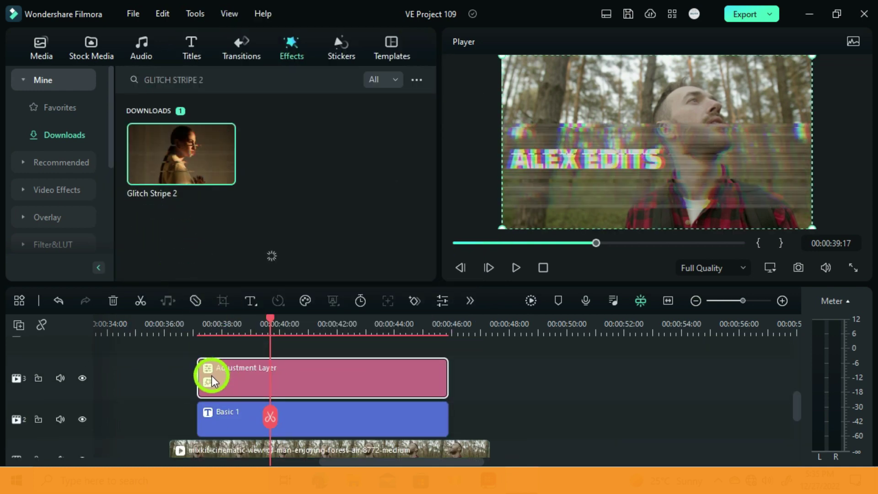
{"action": "double_click", "coordinate": [212, 375]}
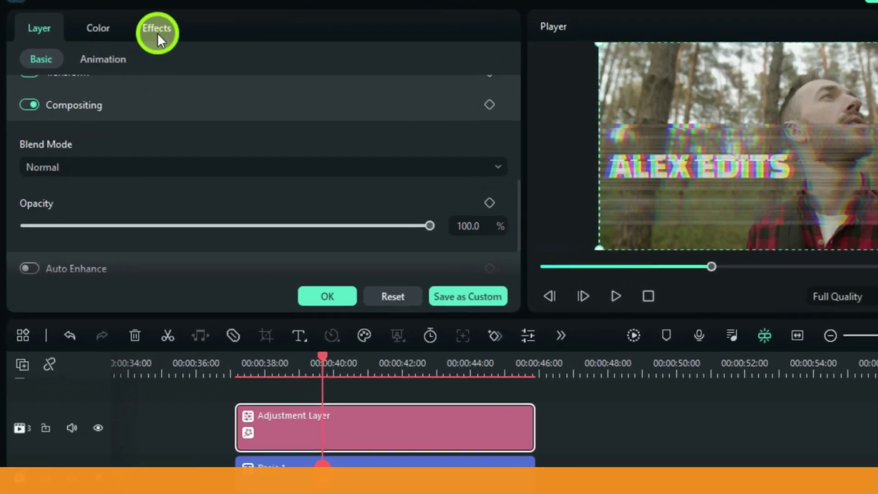
{"action": "left_click", "coordinate": [158, 33]}
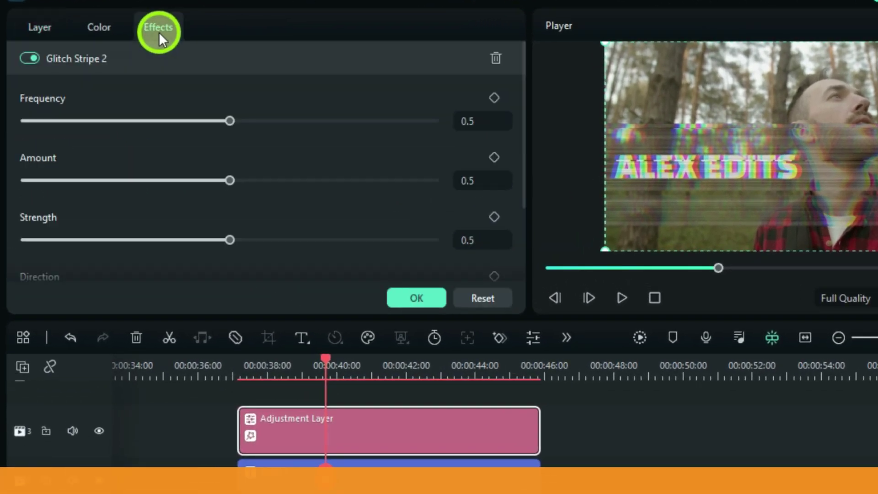
{"action": "scroll", "coordinate": [185, 171], "scroll_direction": "down", "scroll_amount": 1}
{"action": "scroll", "coordinate": [188, 174], "scroll_direction": "down", "scroll_amount": 2}
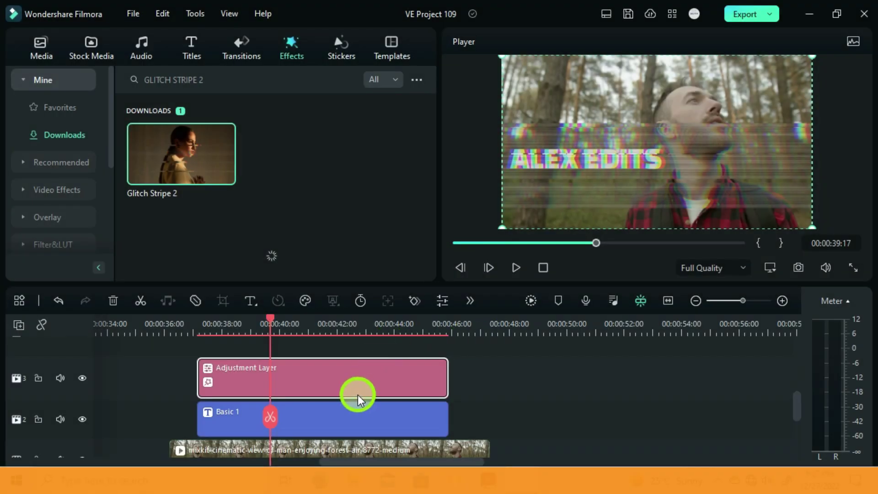
Squash the glitch layer to a thin band over ALEX EDITS (Scale Y 16.5%, Position X -447.46).
{"action": "double_click", "coordinate": [357, 394]}
{"action": "left_click", "coordinate": [45, 43]}
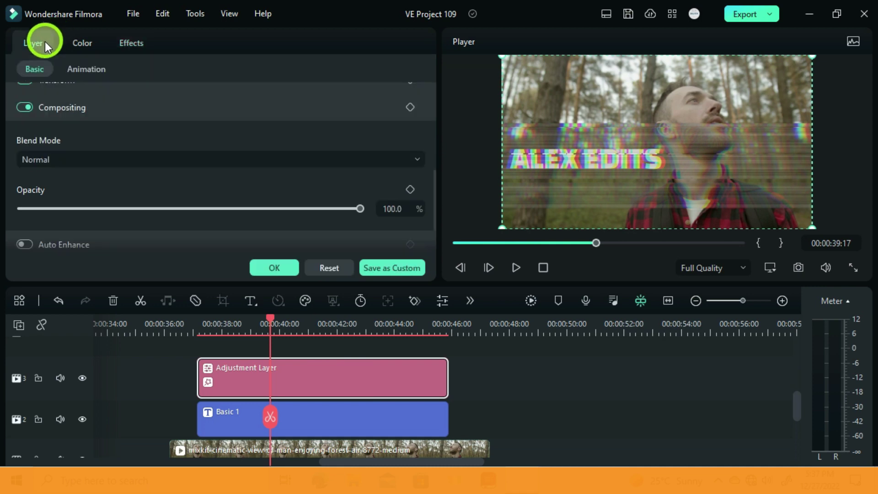
{"action": "scroll", "coordinate": [70, 108], "scroll_direction": "up", "scroll_amount": 5}
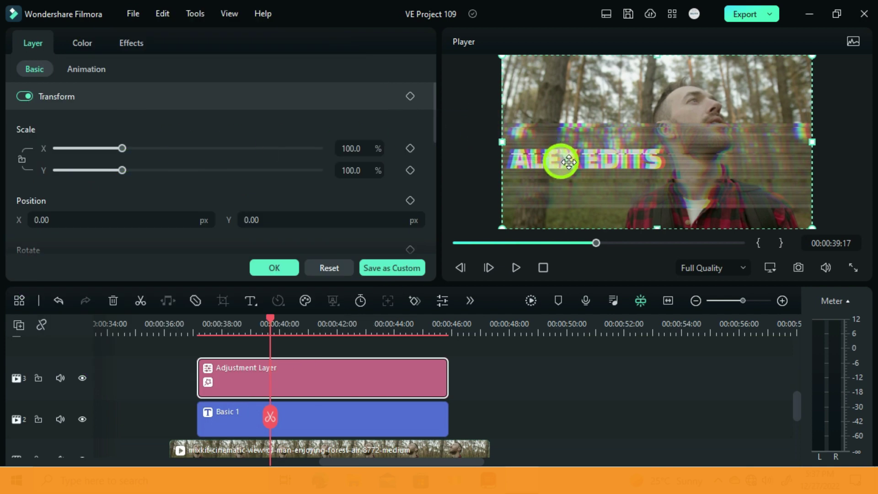
{"action": "left_click_drag", "start_coordinate": [657, 59], "coordinate": [653, 146]}
{"action": "left_click_drag", "start_coordinate": [661, 226], "coordinate": [656, 173]}
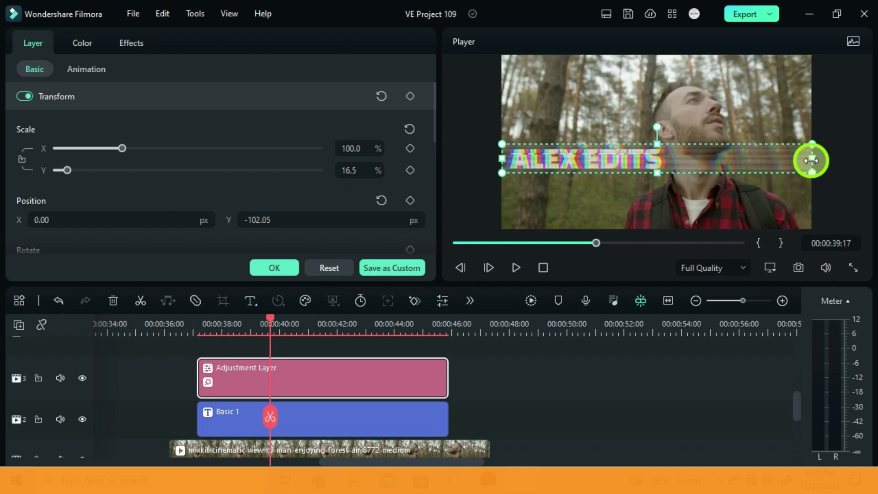
{"action": "left_click_drag", "start_coordinate": [811, 160], "coordinate": [663, 188]}
{"action": "left_click_drag", "start_coordinate": [583, 148], "coordinate": [584, 153]}
{"action": "key", "text": "Return"}
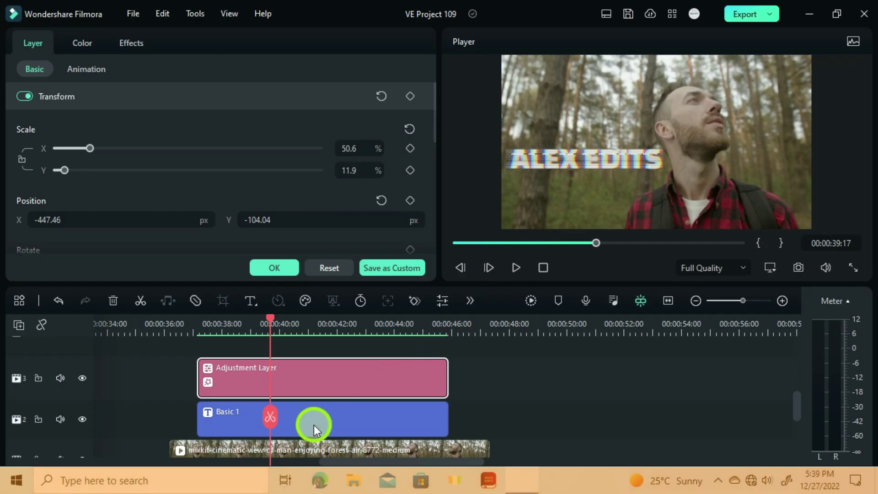
Replay the ALEX EDITS title section three times to check the 11.9% Scale Y glitch band.
{"action": "left_click", "coordinate": [175, 326]}
{"action": "key", "text": "space"}
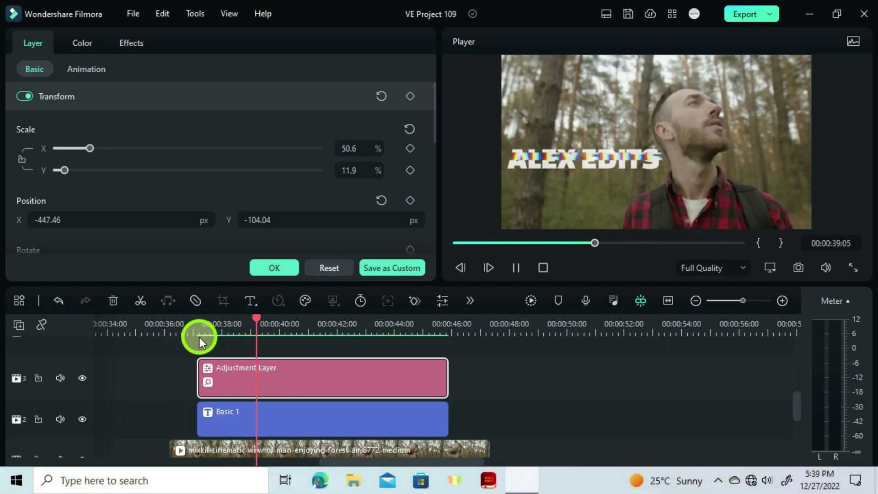
{"action": "key", "text": "space"}
{"action": "left_click", "coordinate": [195, 333]}
{"action": "key", "text": "space"}
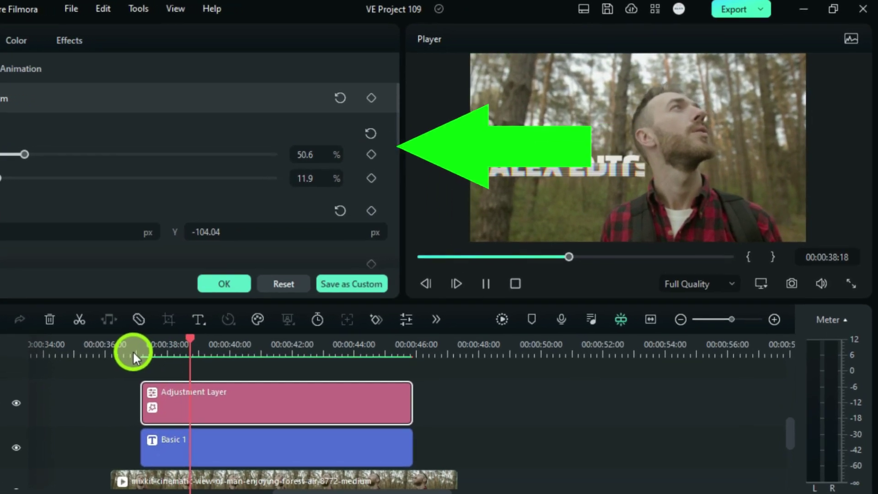
{"action": "key", "text": "space"}
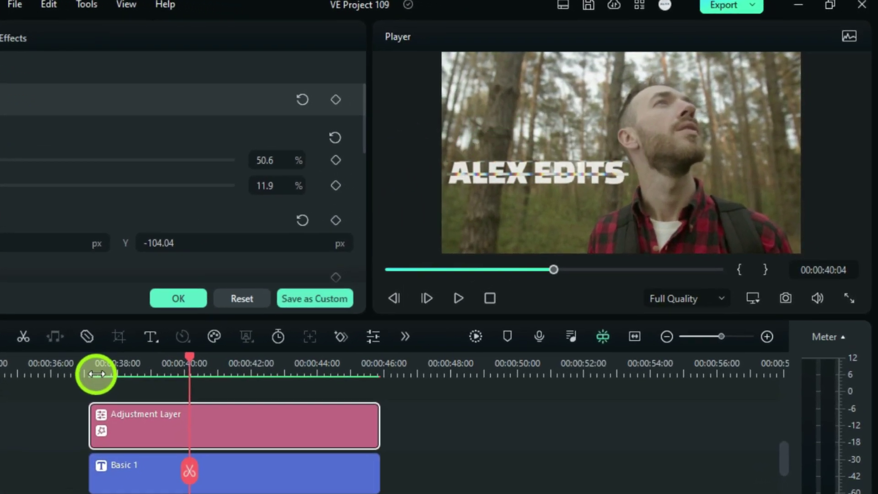
{"action": "left_click", "coordinate": [96, 365]}
{"action": "key", "text": "space"}
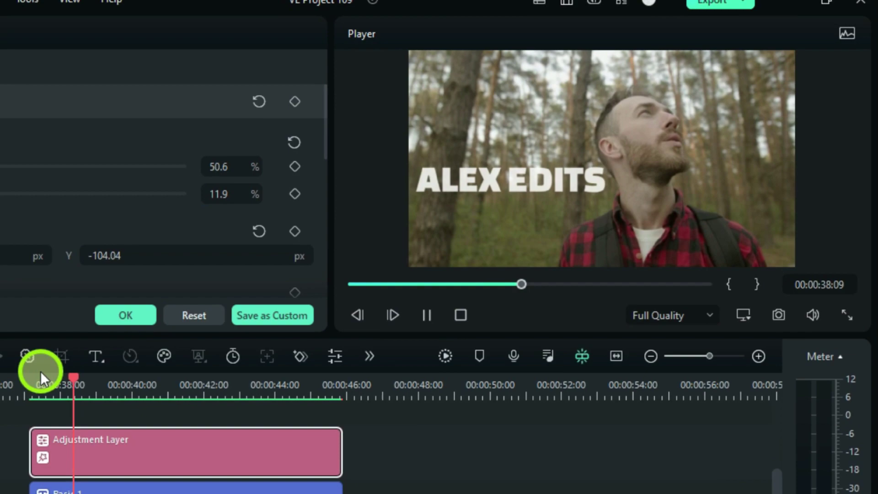